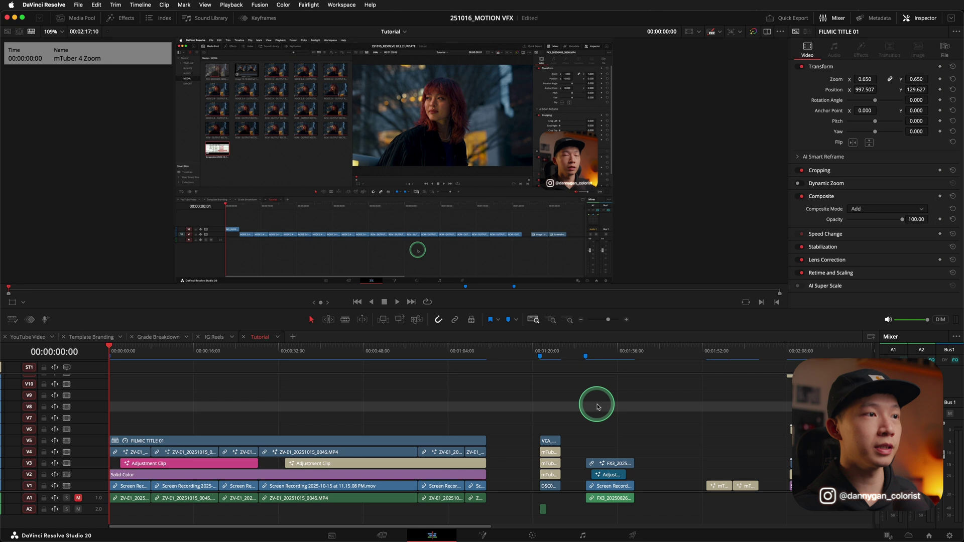
# Select the first adjustment clip on V3 and play through its zoom.
pyautogui.click(150, 463)
pyautogui.press('space')
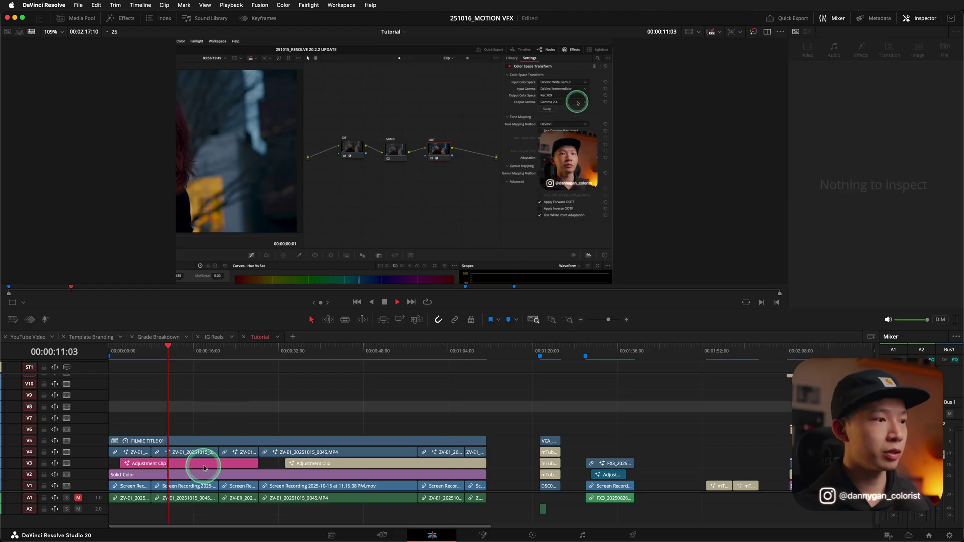
pyautogui.press('space')
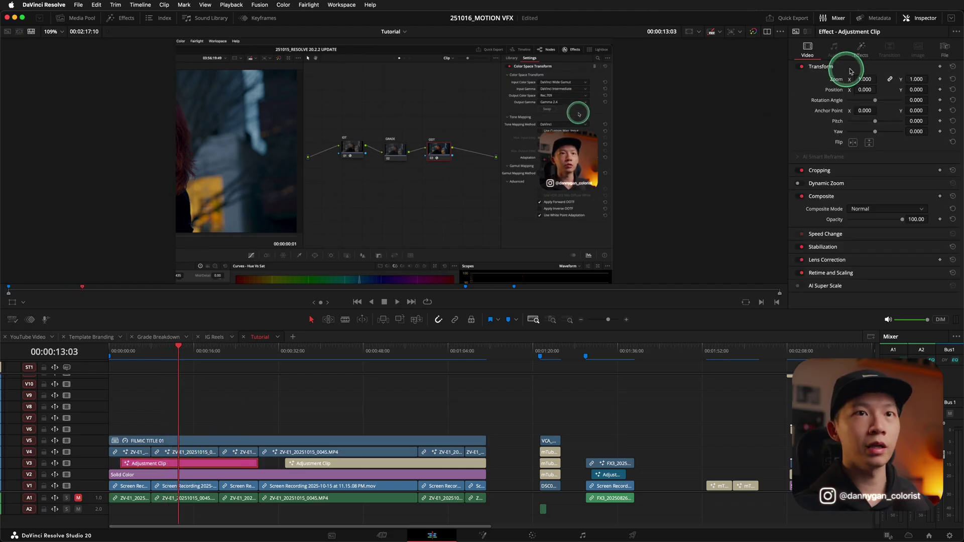
# Show its mTuber 4 Zoom settings (In 0.02, Out 0.98, Zoom In Scale 0.4) while previewing across the timeline.
pyautogui.click(860, 56)
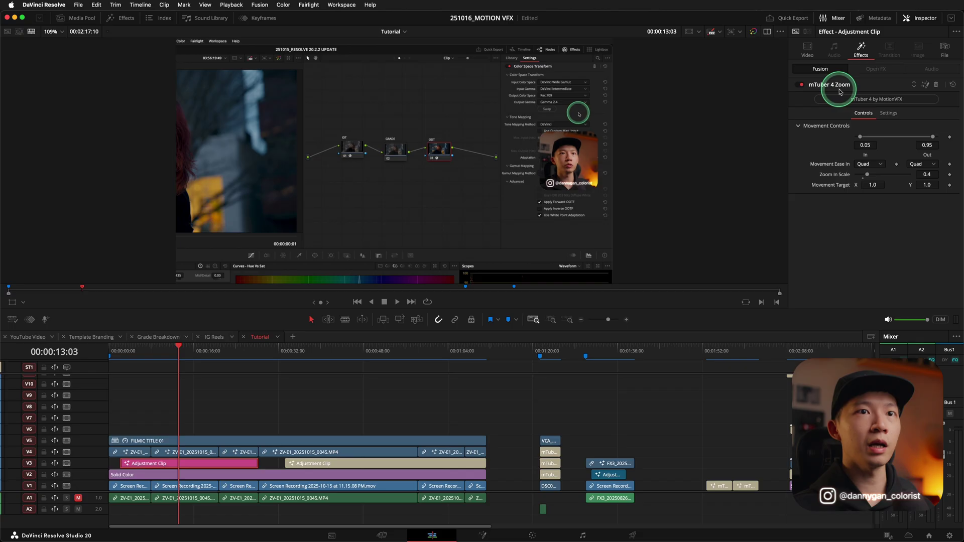
pyautogui.press('space')
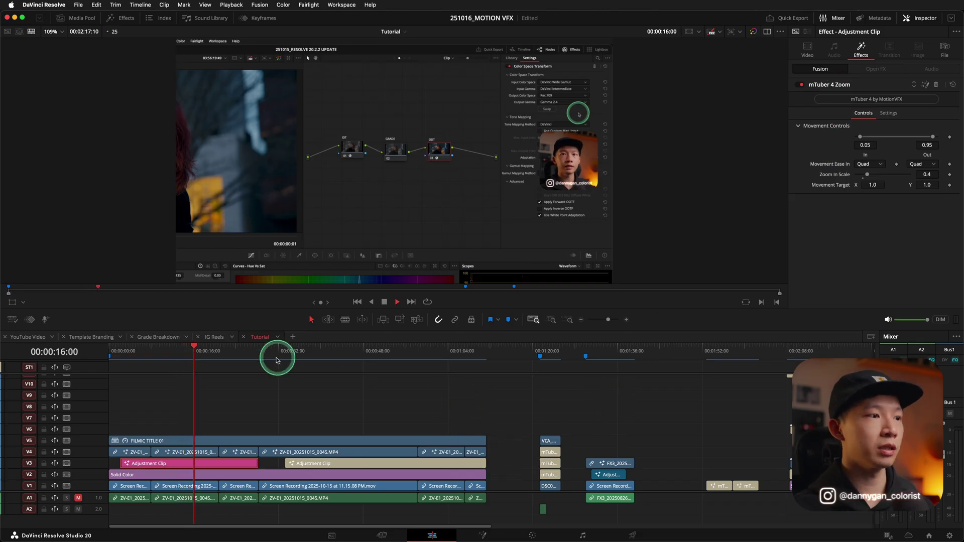
pyautogui.click(246, 355)
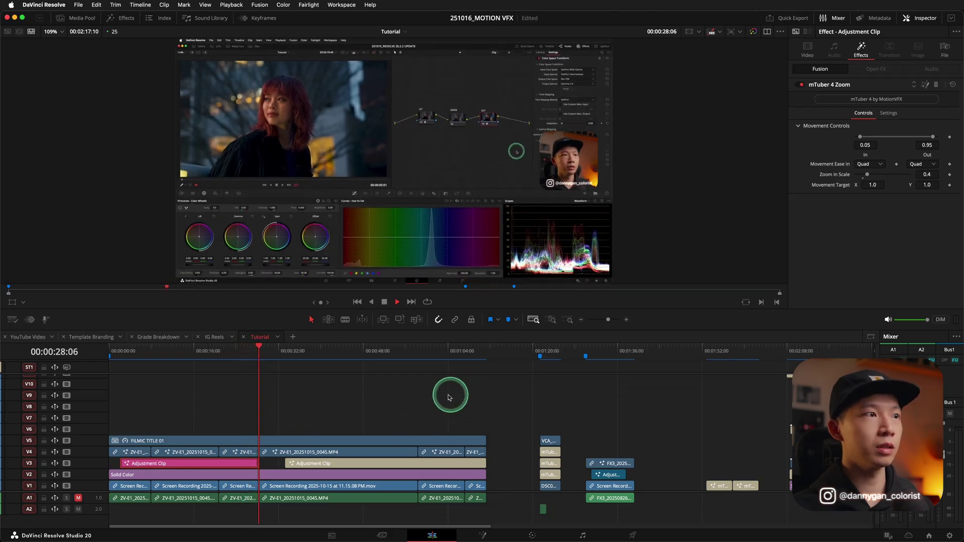
pyautogui.click(280, 356)
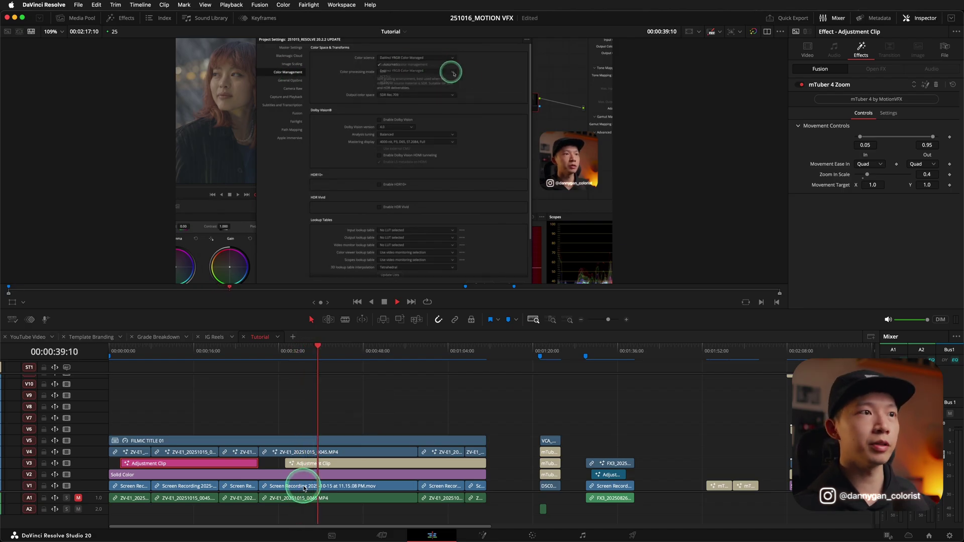
pyautogui.click(485, 359)
pyautogui.click(118, 359)
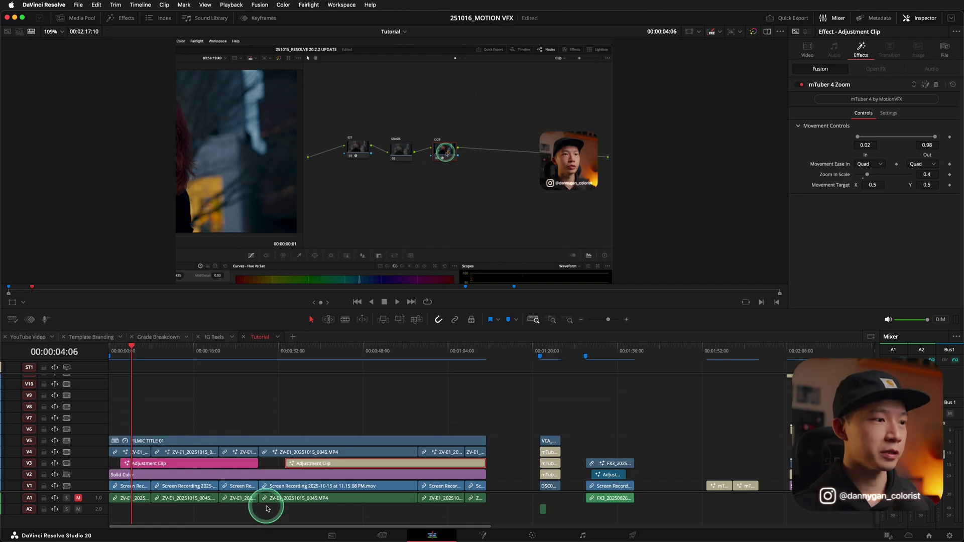
# Select FILMIC TITLE 01 on V5 and toggle track V5 off and on to compare.
pyautogui.click(137, 370)
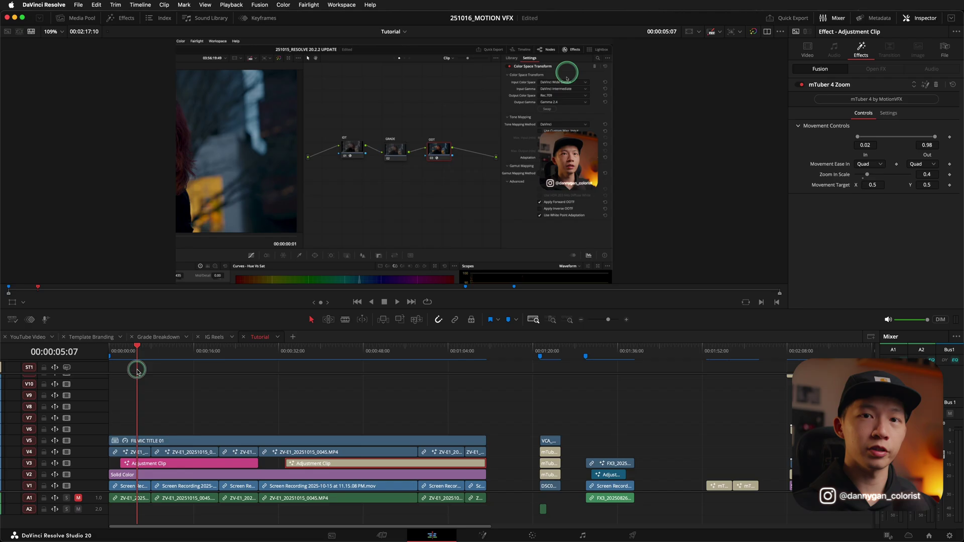
pyautogui.click(175, 384)
pyautogui.click(167, 442)
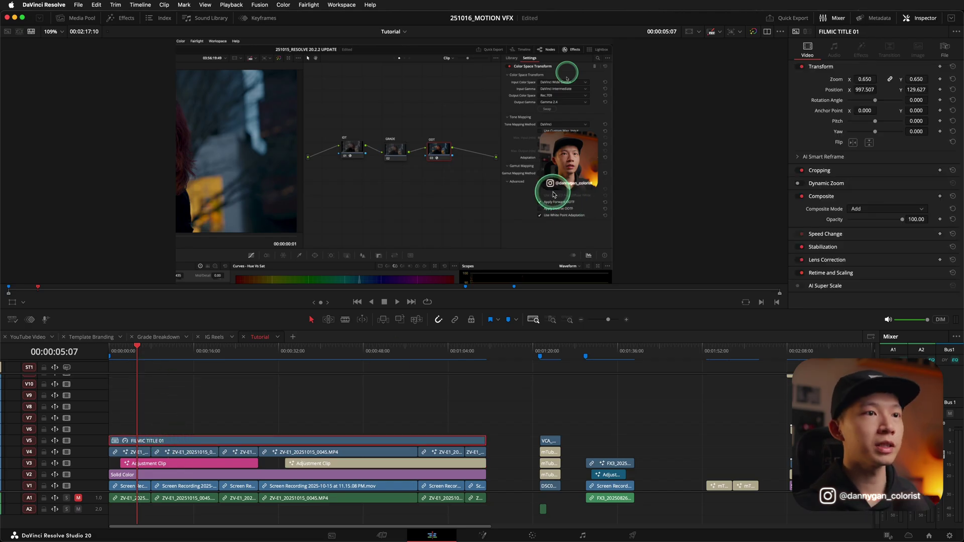
pyautogui.click(67, 442)
pyautogui.click(67, 442)
pyautogui.click(67, 442)
pyautogui.click(67, 442)
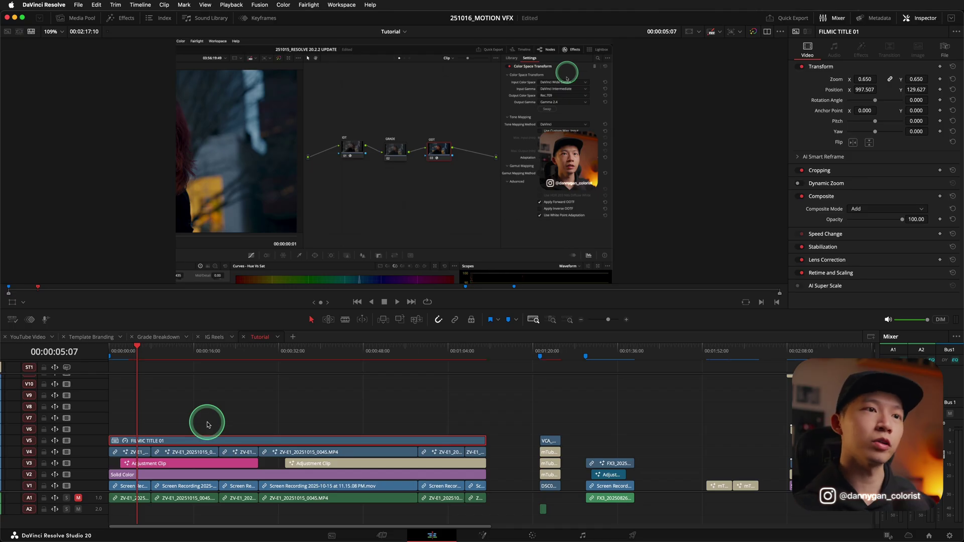
# Inspect the V4 ZV-E1 clip, V3 adjustment clip and V2 Solid Color clip in turn.
pyautogui.click(207, 425)
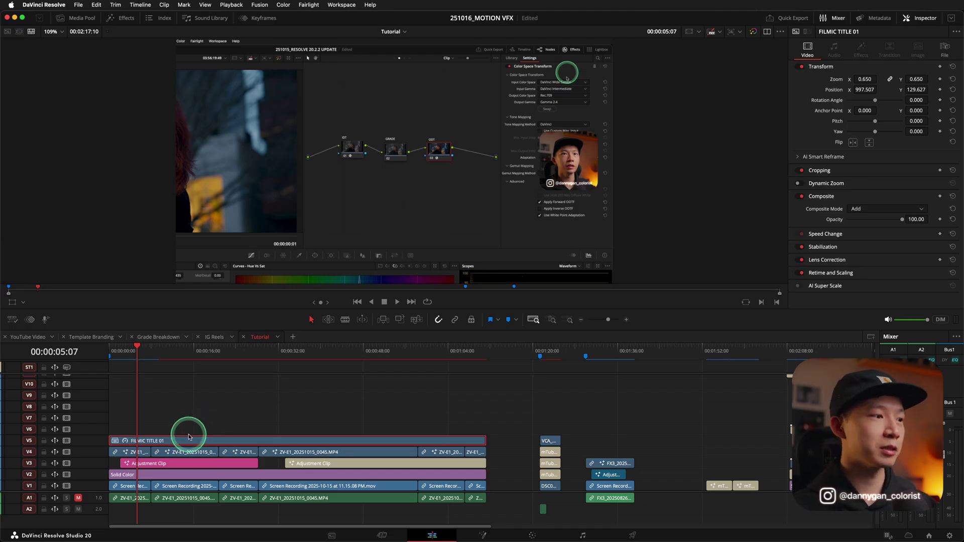
pyautogui.click(142, 453)
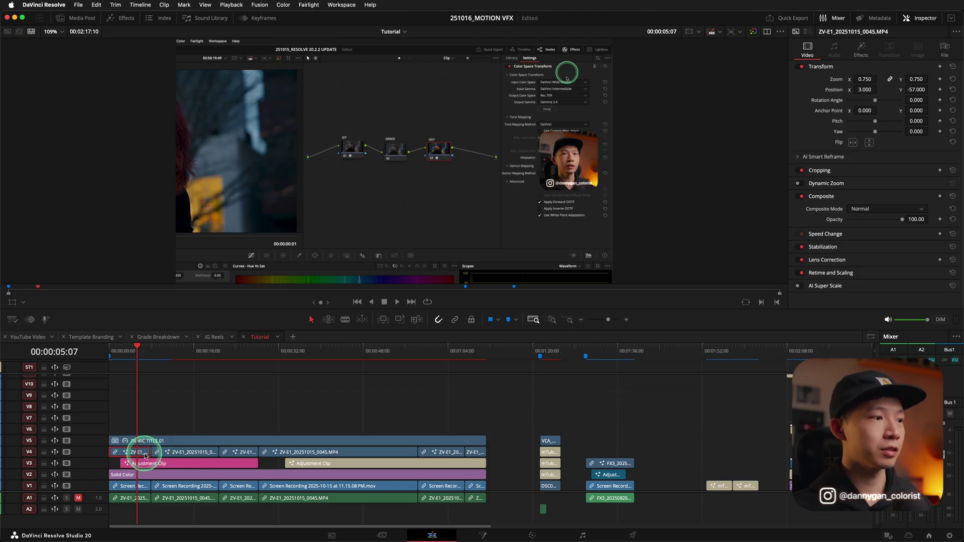
pyautogui.click(145, 463)
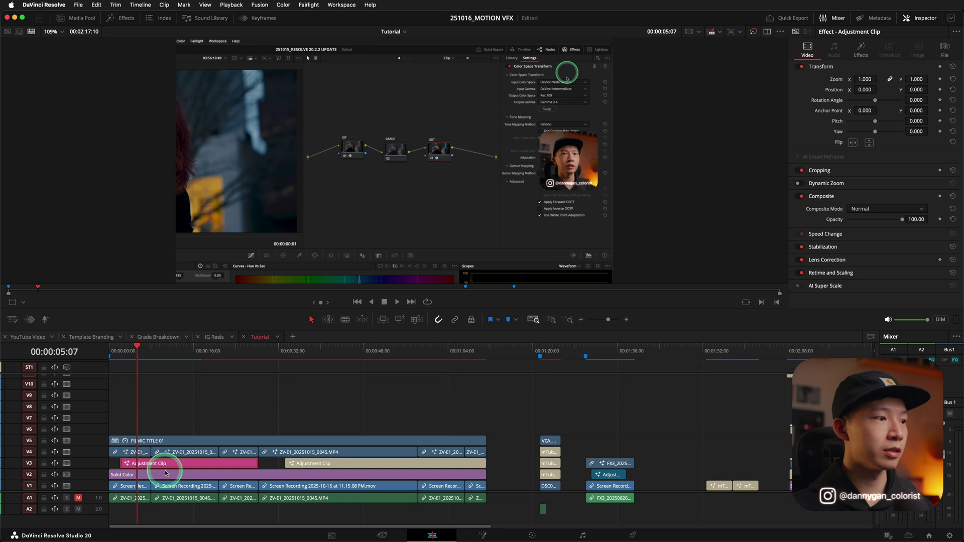
pyautogui.click(158, 477)
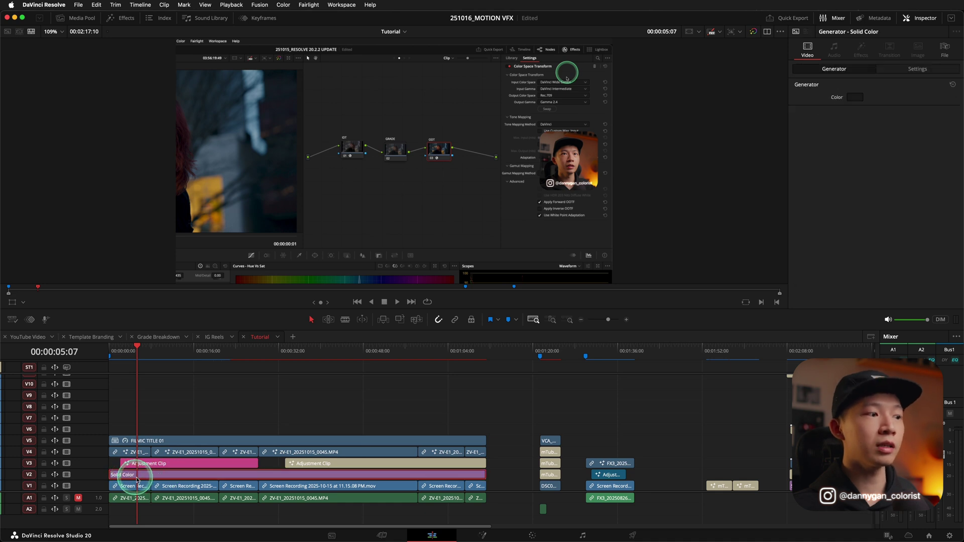
# Zoom into the viewer, toggle track V2 off and on to compare, then fit the image back.
pyautogui.scroll(3, 598, 91)
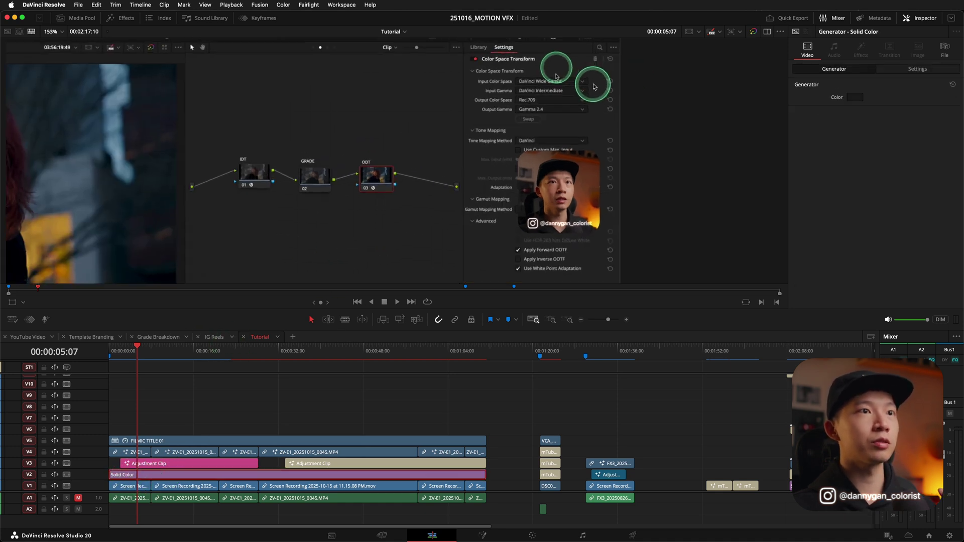
pyautogui.scroll(2, 584, 120)
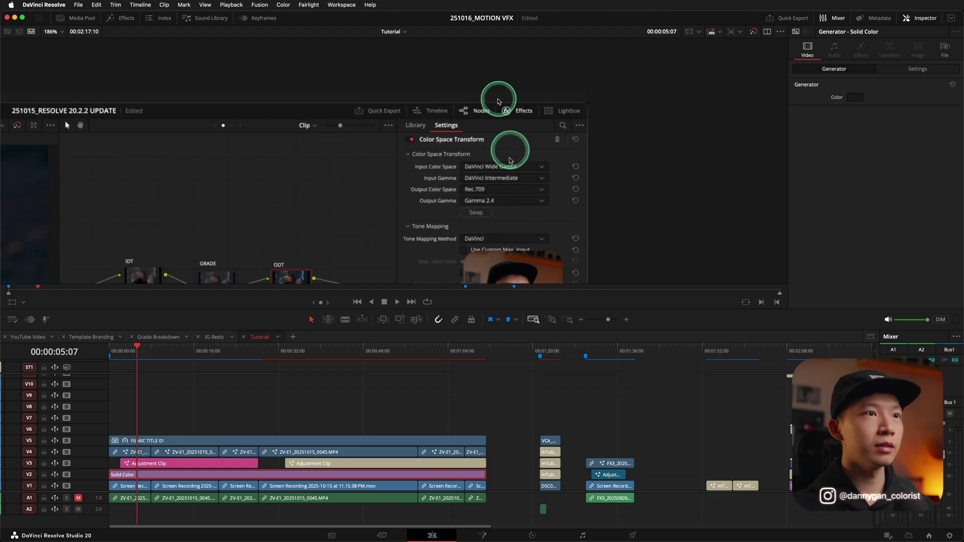
pyautogui.click(67, 474)
pyautogui.click(67, 475)
pyautogui.click(67, 474)
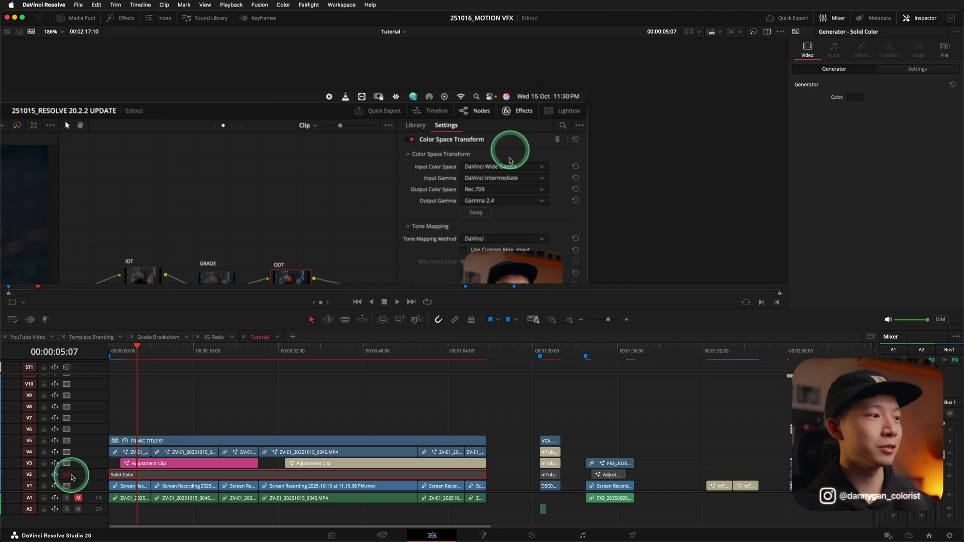
pyautogui.click(68, 475)
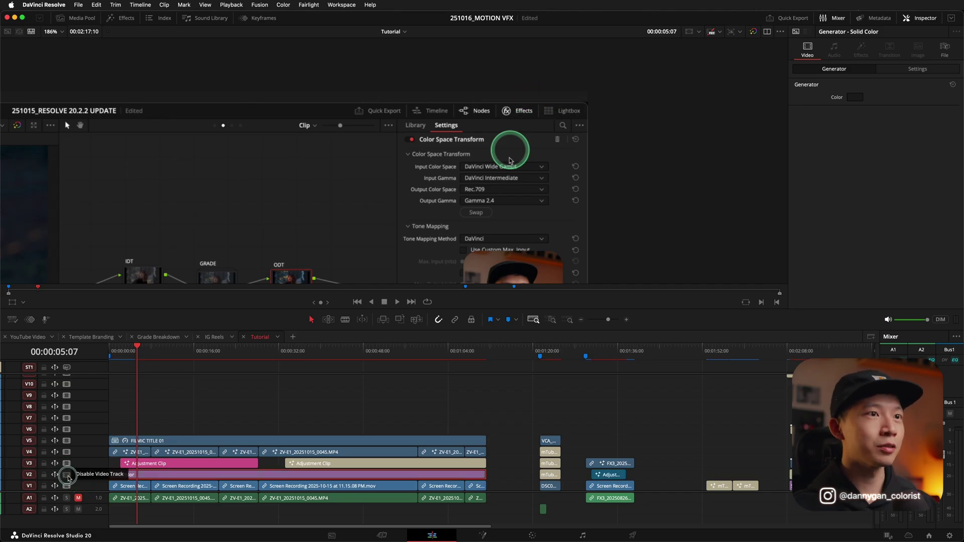
pyautogui.click(68, 475)
pyautogui.click(68, 475)
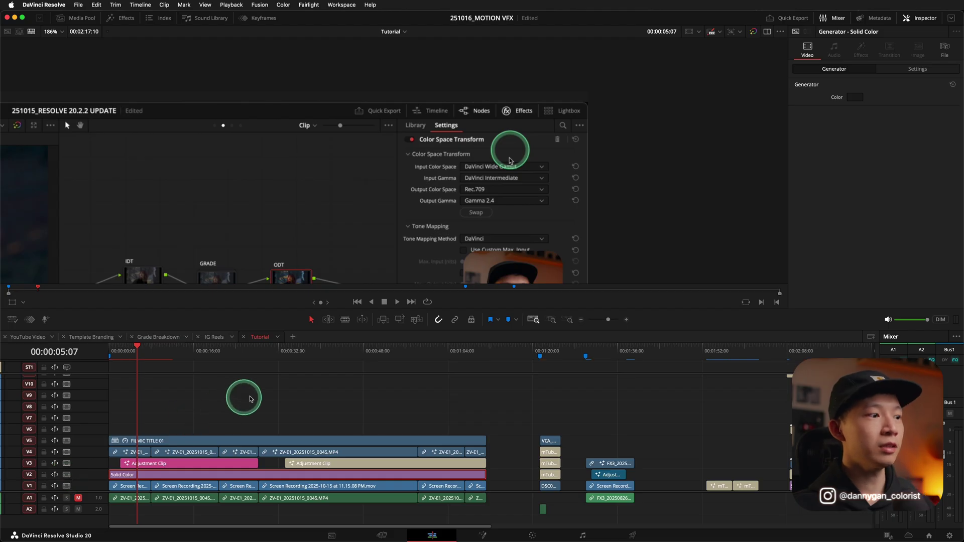
pyautogui.hotkey('shift', 'z')
# Check the Solid Color clip's transform settings, rewind to the start, and select FILMIC TITLE 01.
pyautogui.click(217, 476)
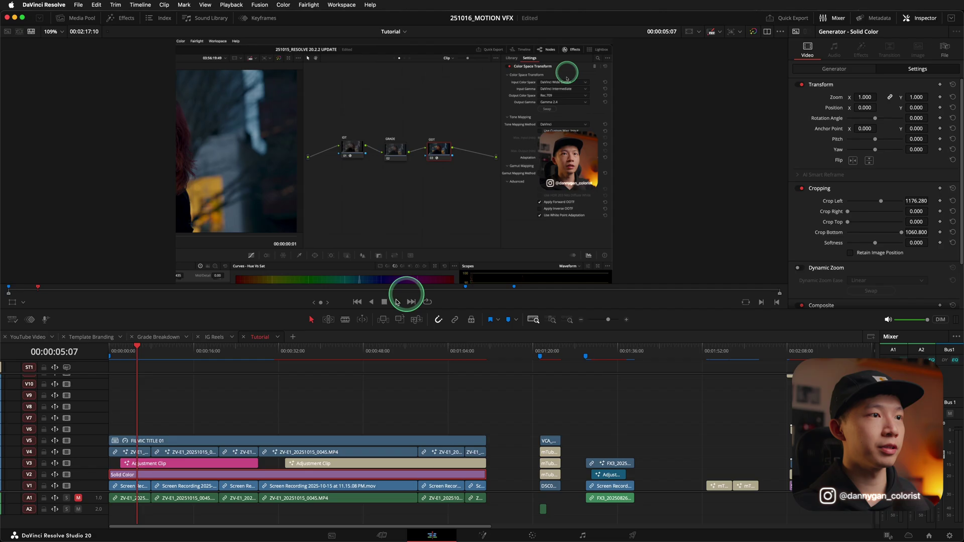
pyautogui.moveTo(128, 351); pyautogui.dragTo(111, 361)
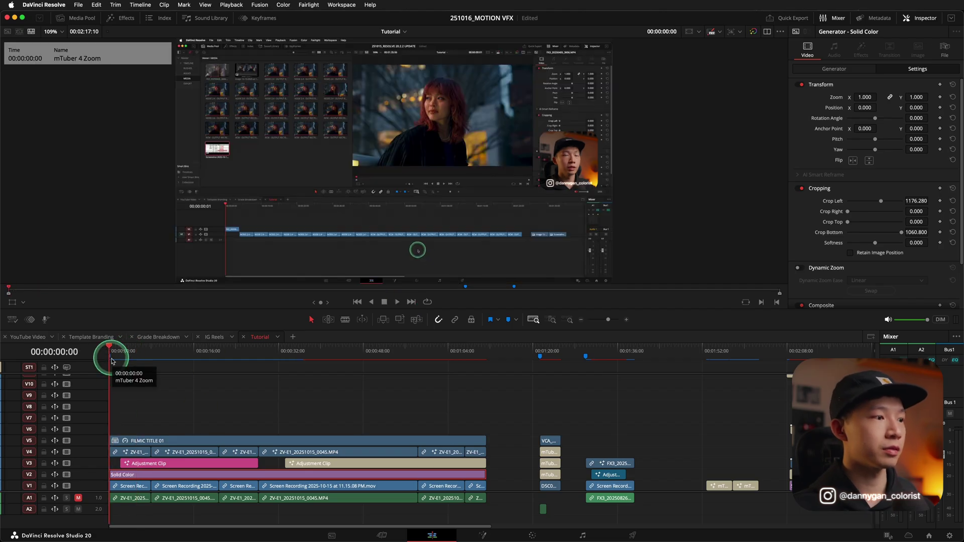
pyautogui.click(182, 440)
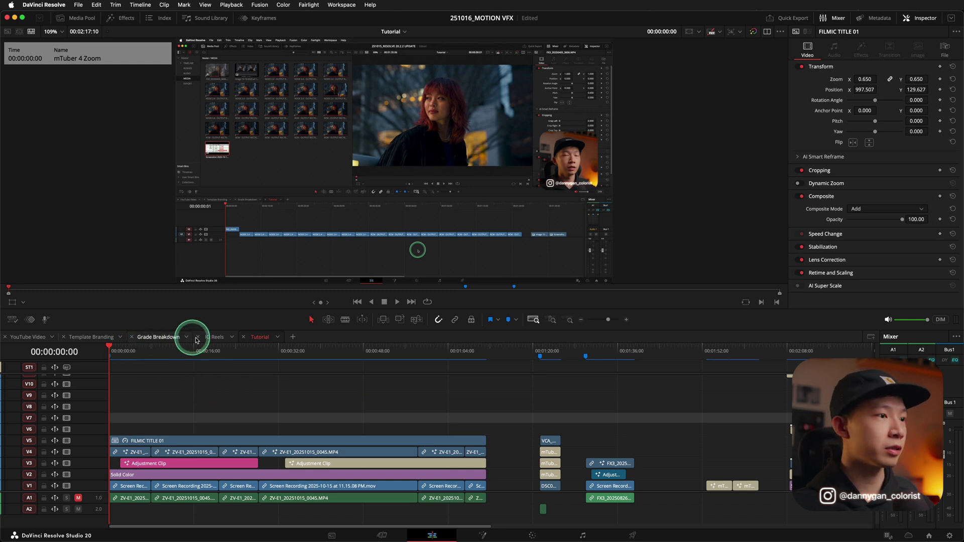
# Open the IG Reels timeline at 02:19 and show the V6 clip's mTuber 3 Corner Screen 05 controls.
pyautogui.click(217, 339)
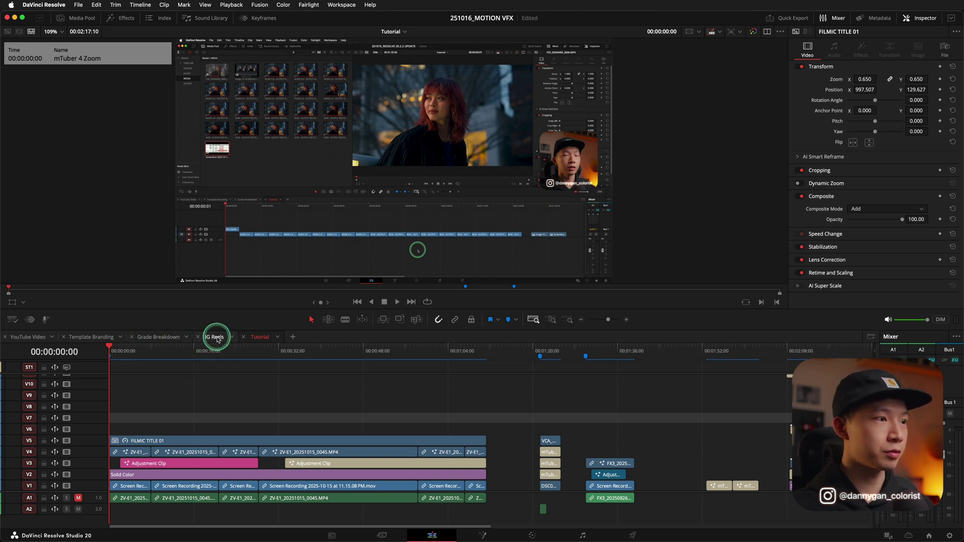
pyautogui.moveTo(287, 352); pyautogui.dragTo(330, 351)
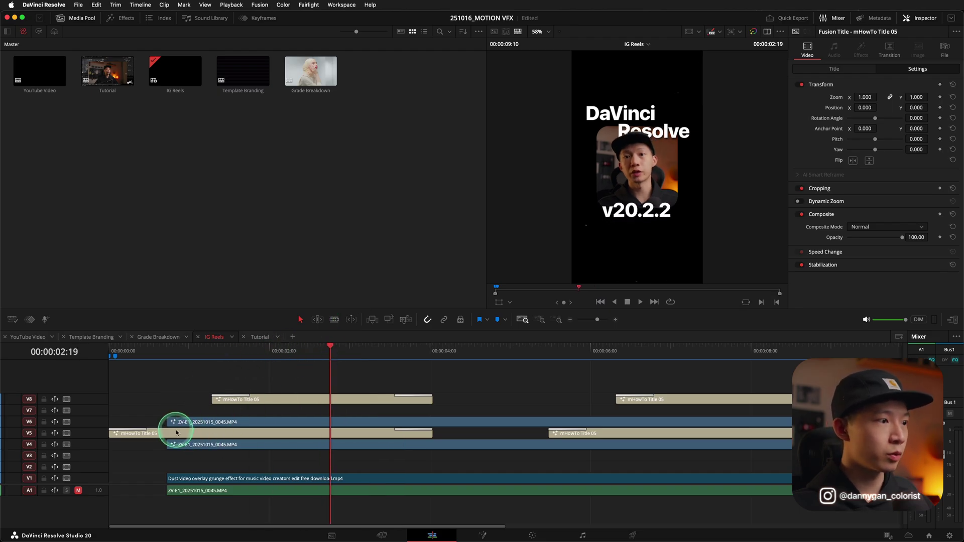
pyautogui.click(254, 423)
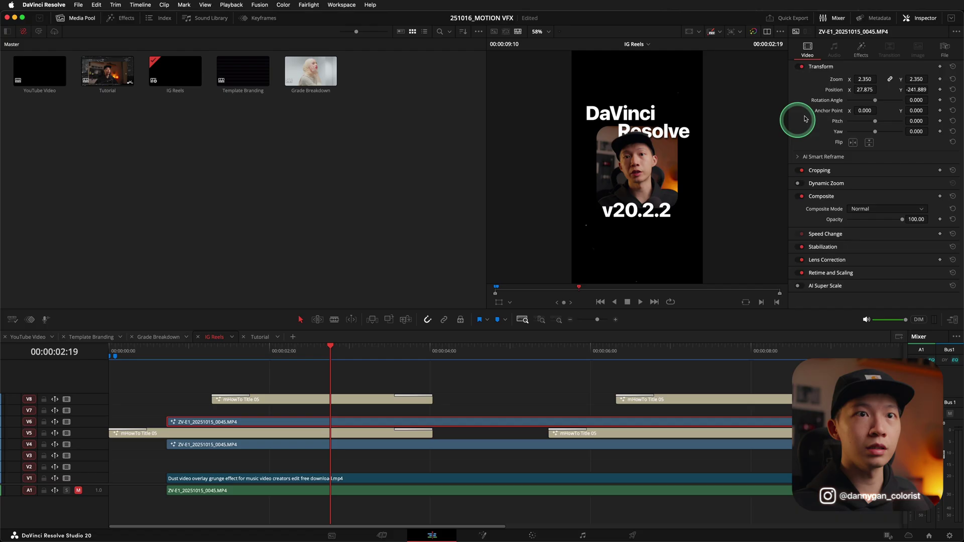
pyautogui.click(863, 50)
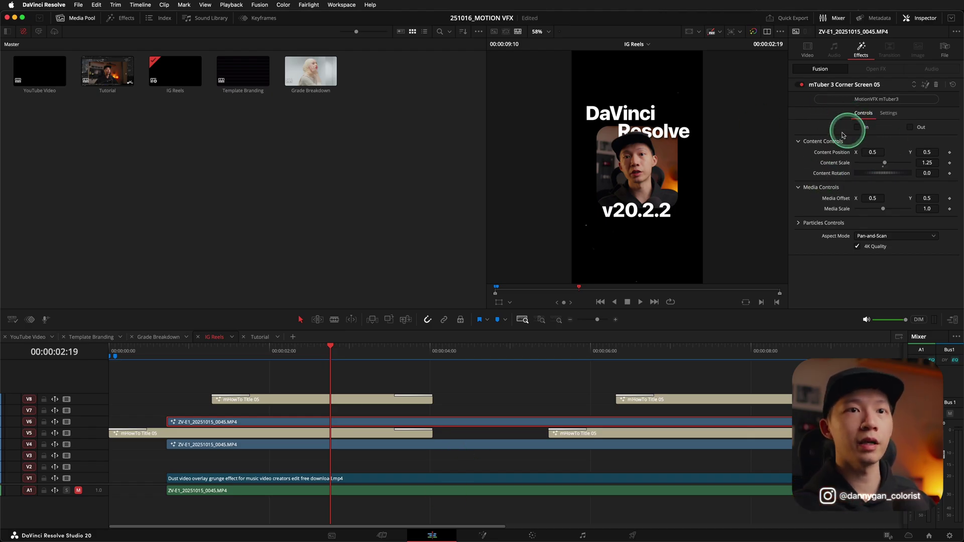
pyautogui.moveTo(873, 152); pyautogui.dragTo(838, 149)
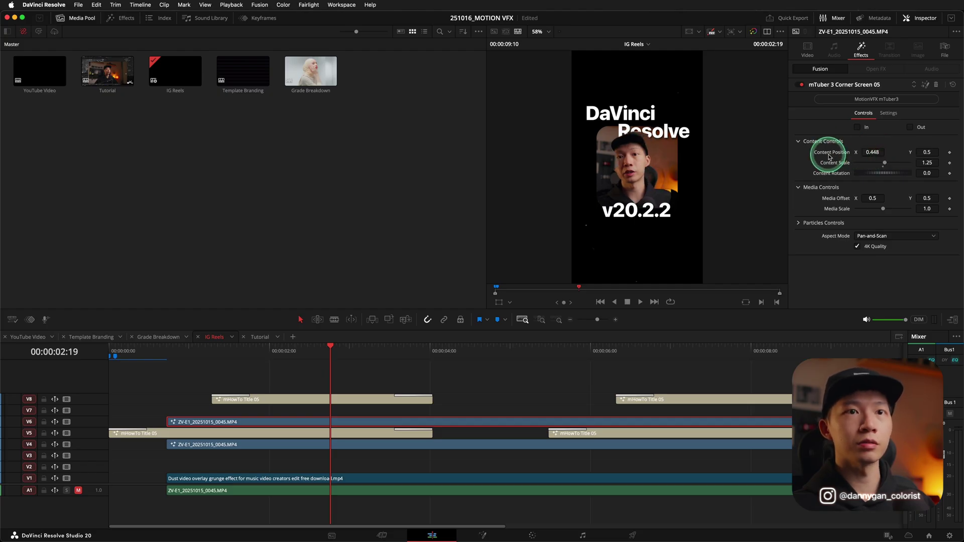
pyautogui.doubleClick(838, 149)
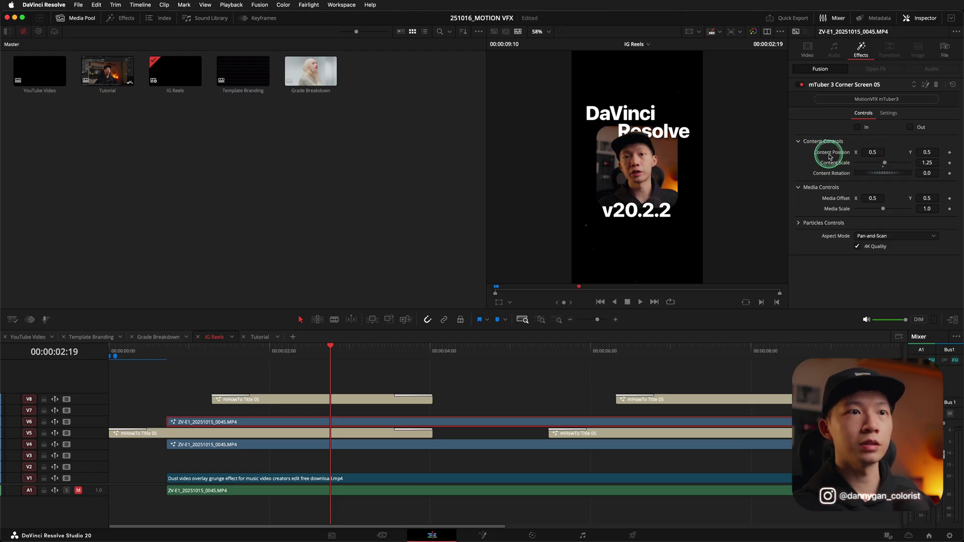
pyautogui.press('d')
pyautogui.click(416, 445)
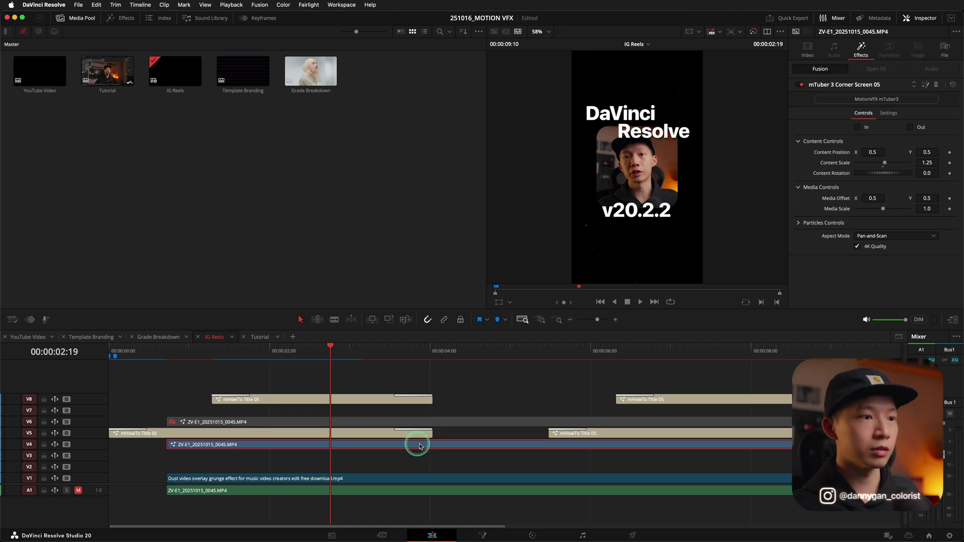
pyautogui.moveTo(875, 151)
pyautogui.mouseDown()
pyautogui.moveTo(484, 152)
pyautogui.moveTo(875, 152)
pyautogui.mouseUp()
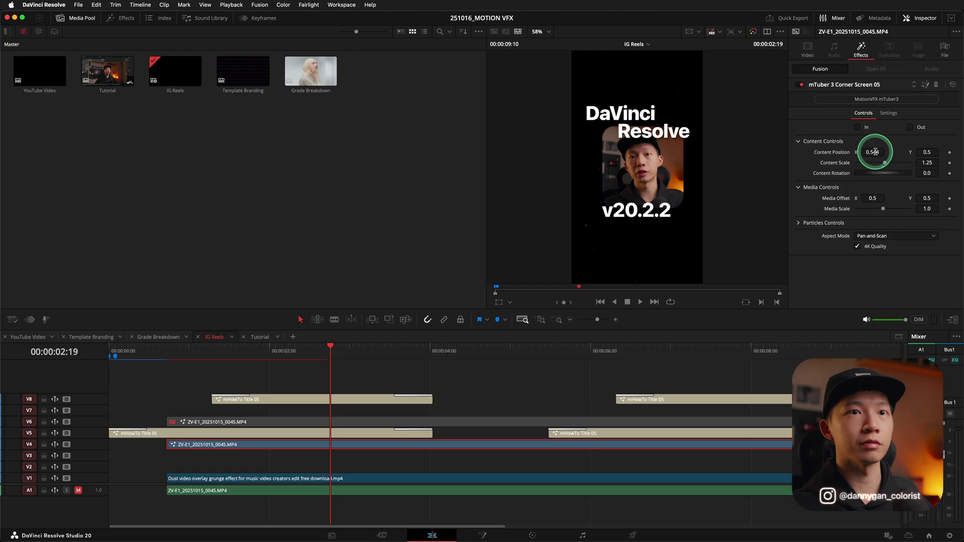
pyautogui.doubleClick(844, 153)
pyautogui.moveTo(873, 199)
pyautogui.mouseDown()
pyautogui.moveTo(514, 191)
pyautogui.moveTo(302, 208)
pyautogui.moveTo(857, 200)
pyautogui.mouseUp()
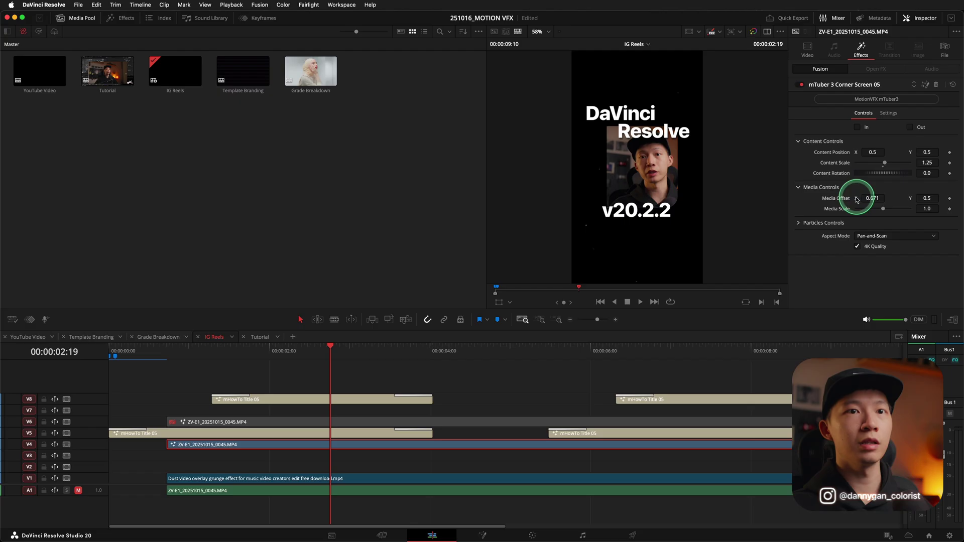
pyautogui.doubleClick(854, 199)
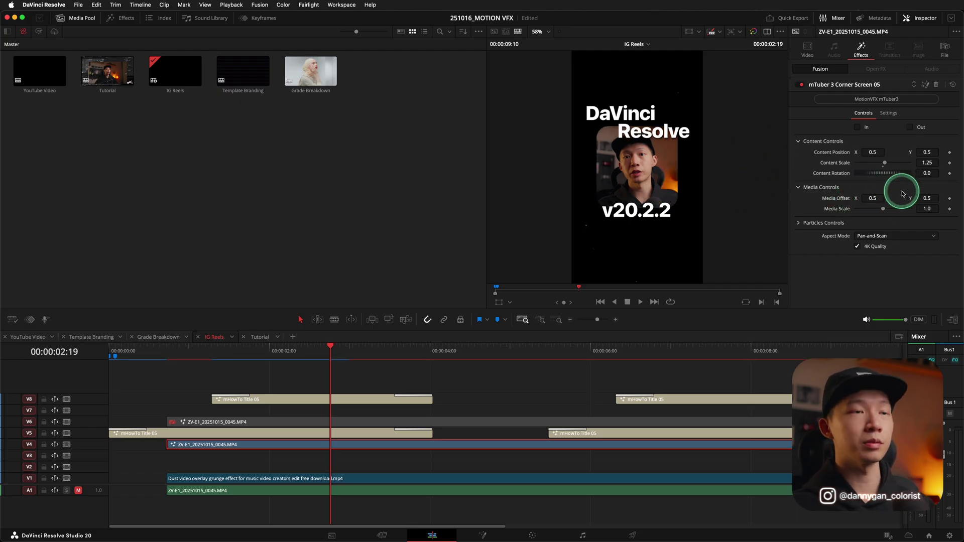
pyautogui.click(484, 422)
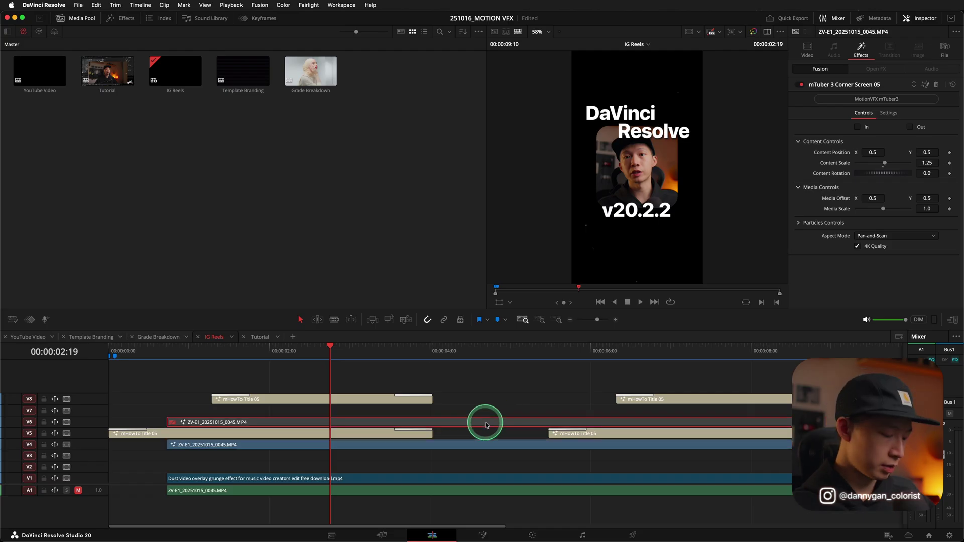
pyautogui.click(129, 370)
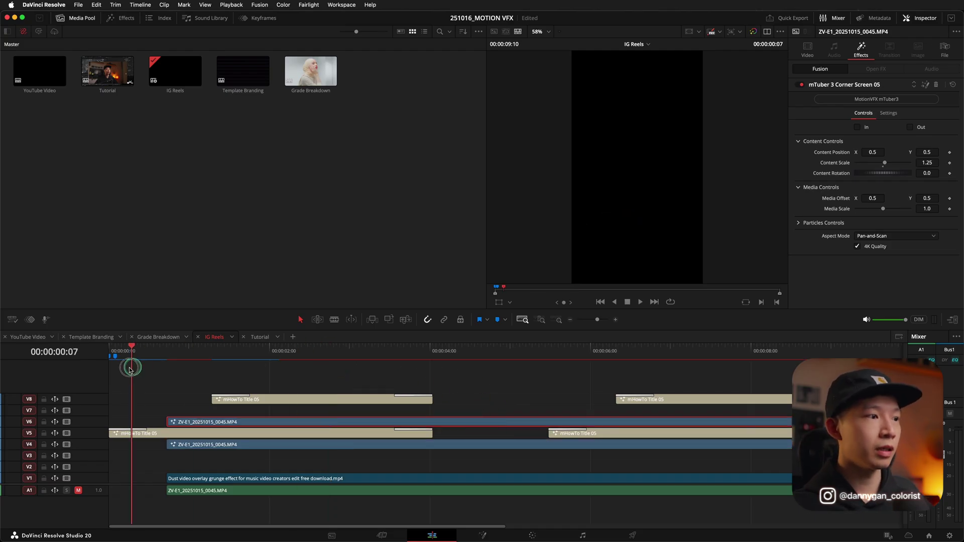
pyautogui.moveTo(129, 370); pyautogui.dragTo(103, 372)
pyautogui.press('space')
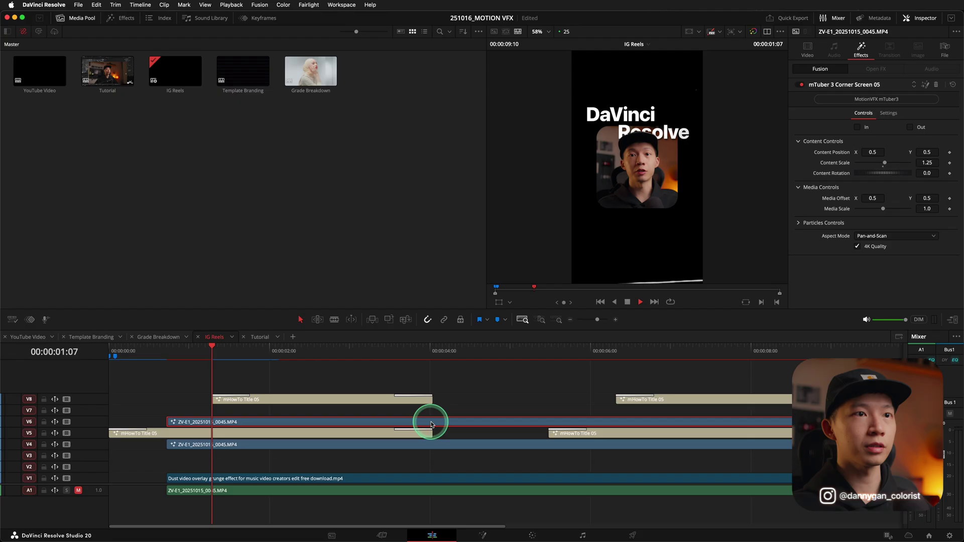
pyautogui.press('space')
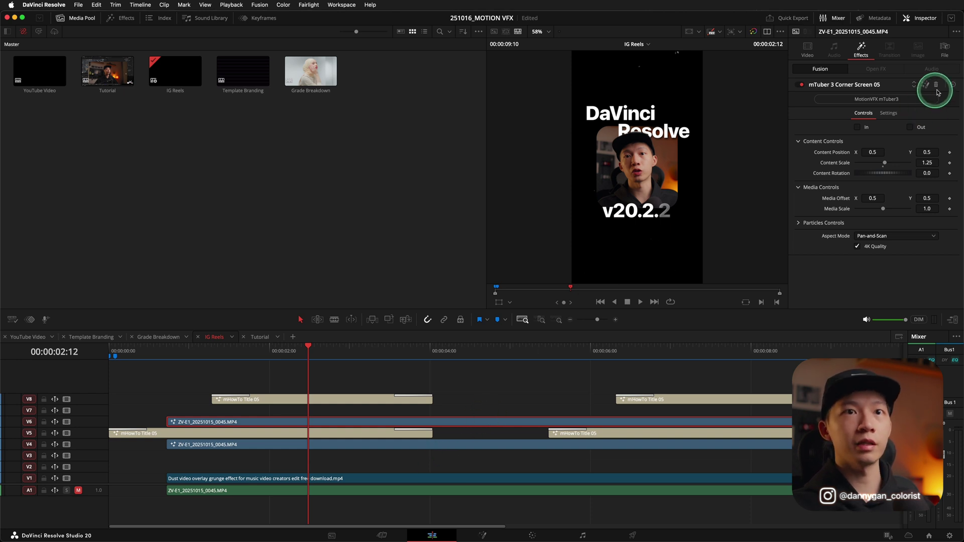
# Copy the V4 face clip onto V3 and disable the V4 and V6 face clips.
pyautogui.click(439, 447)
pyautogui.moveTo(437, 454); pyautogui.dragTo(438, 456)
pyautogui.click(446, 426)
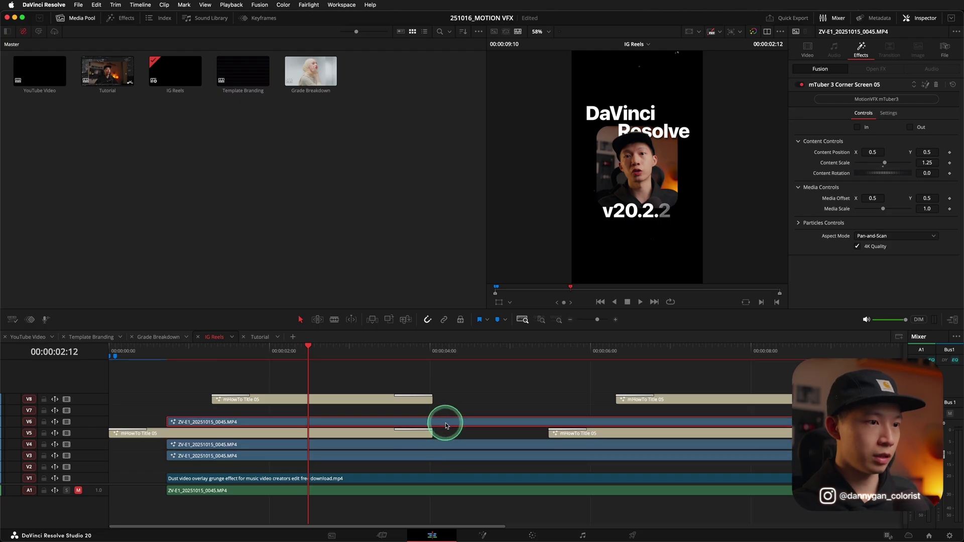
pyautogui.press('d')
pyautogui.click(441, 446)
pyautogui.press('d')
pyautogui.click(446, 454)
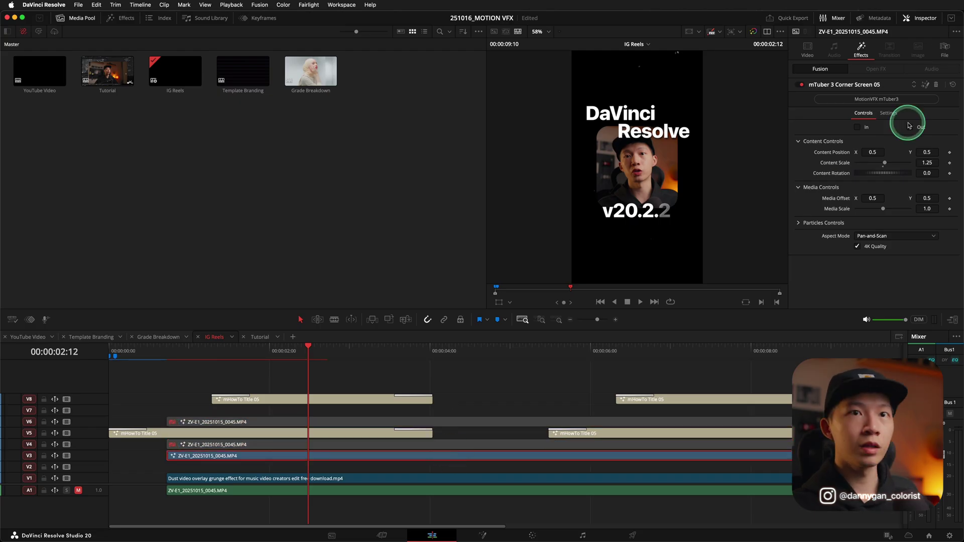
# Remove the Corner Screen effect from the V3 copy and set Zoom 3.150, Position Y 17.111.
pyautogui.click(936, 85)
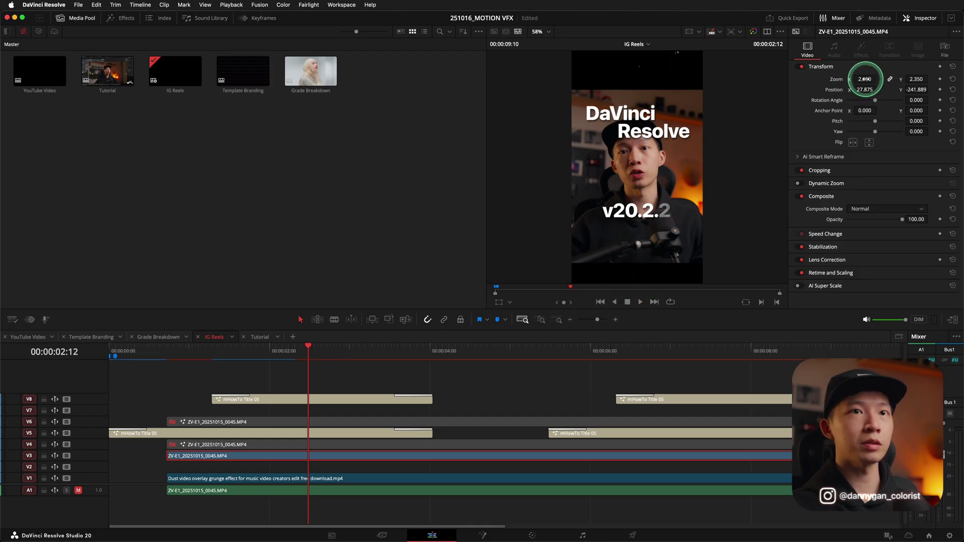
pyautogui.moveTo(864, 79); pyautogui.dragTo(547, 271)
pyautogui.click(912, 89)
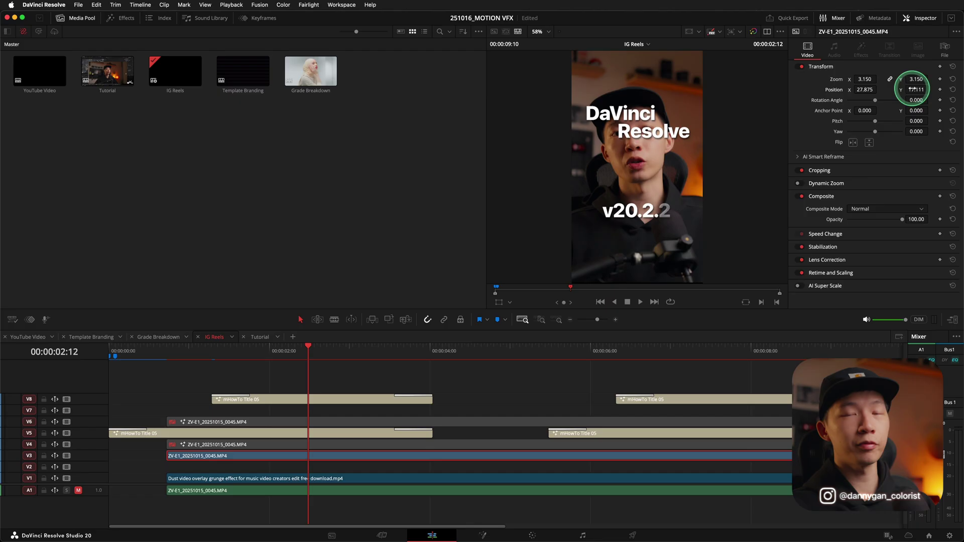
pyautogui.click(898, 110)
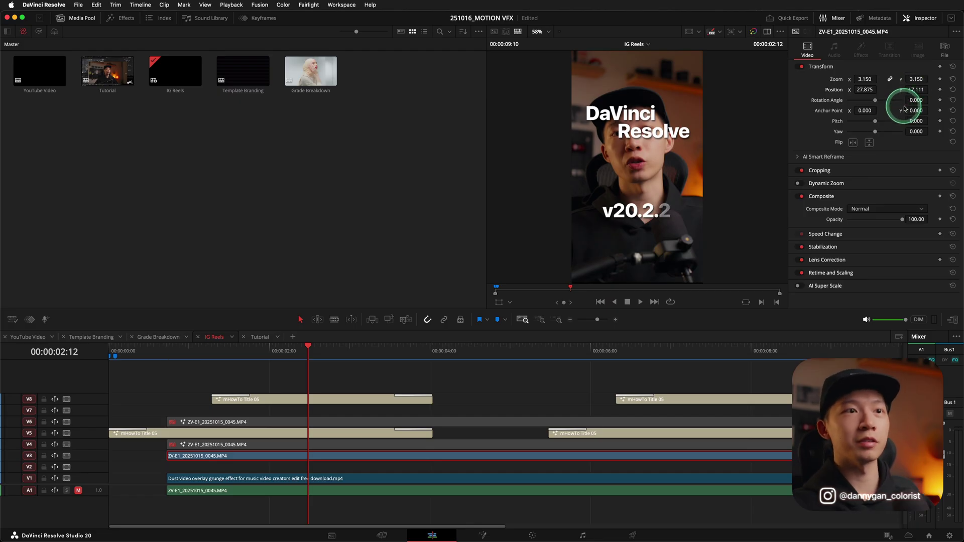
# Disable the V3 background copy and re-enable the V4 and V6 face clips.
pyautogui.press('d')
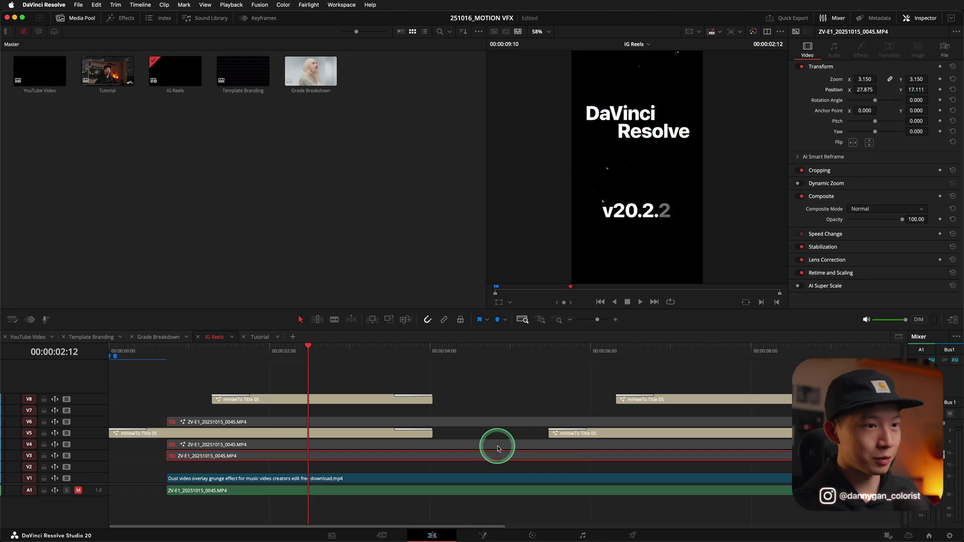
pyautogui.click(497, 445)
pyautogui.press('d')
pyautogui.click(503, 425)
pyautogui.press('d')
pyautogui.click(665, 169)
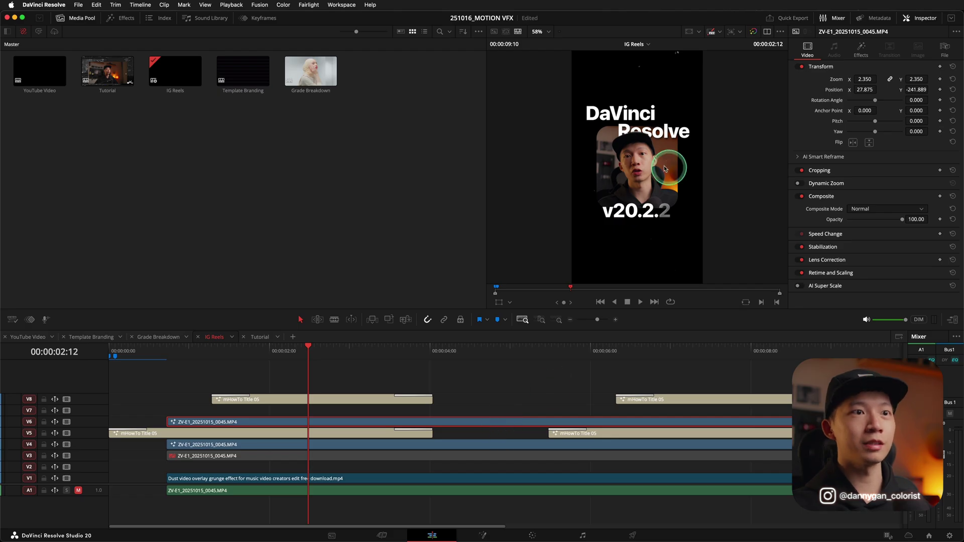
# Rewind to about one second and play the IG Reels animation preview.
pyautogui.click(692, 216)
pyautogui.click(683, 322)
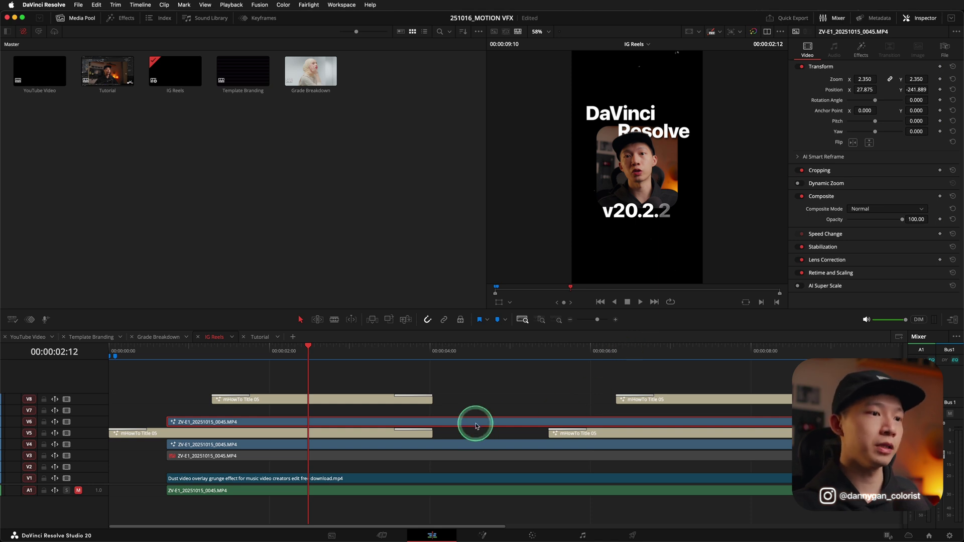
pyautogui.moveTo(301, 351); pyautogui.dragTo(203, 352)
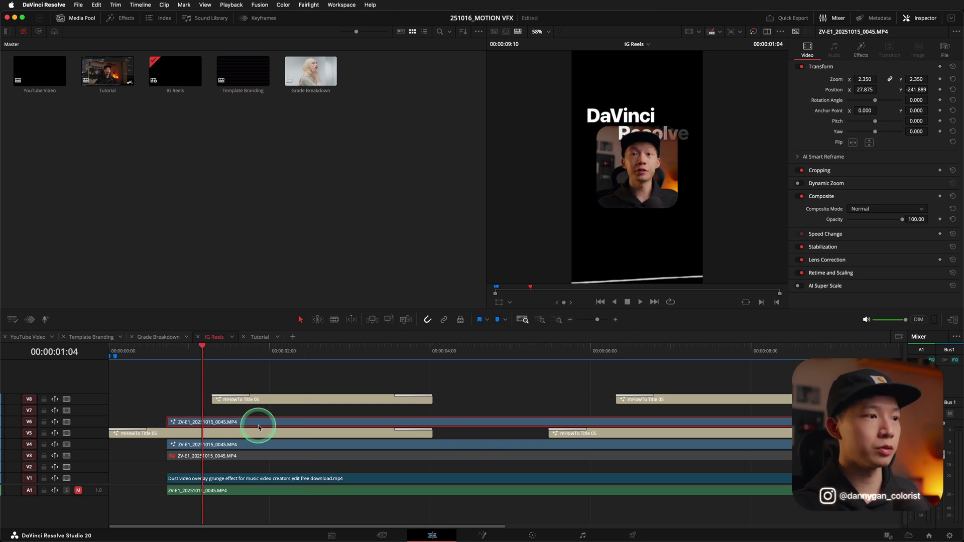
pyautogui.press('space')
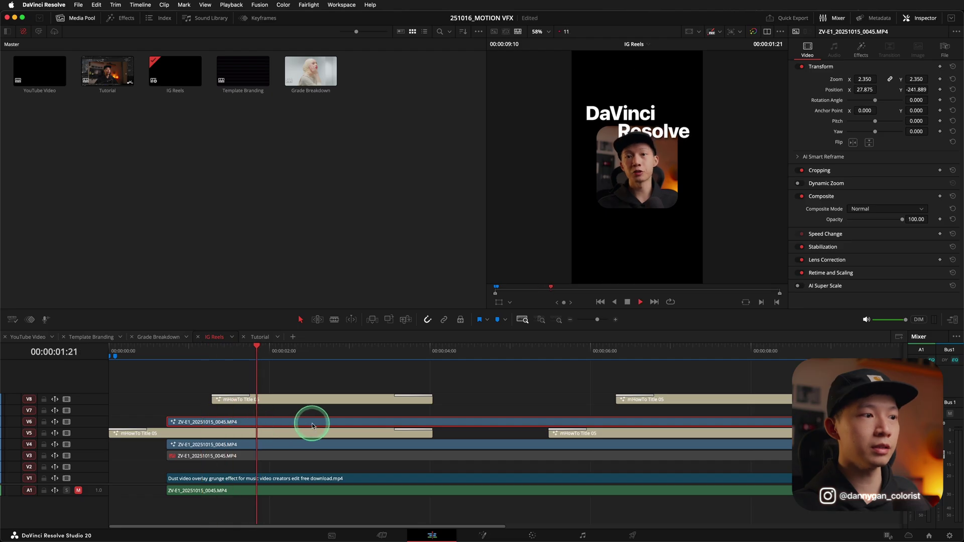
pyautogui.press('space')
# Select the V4 and V6 face clips and switch to the Color page.
pyautogui.click(324, 446)
pyautogui.click(335, 424)
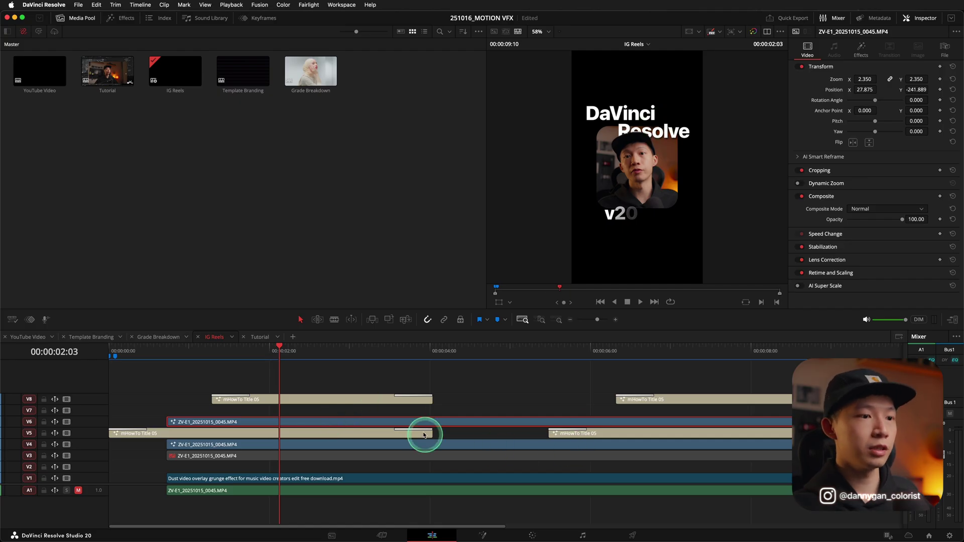
pyautogui.click(533, 537)
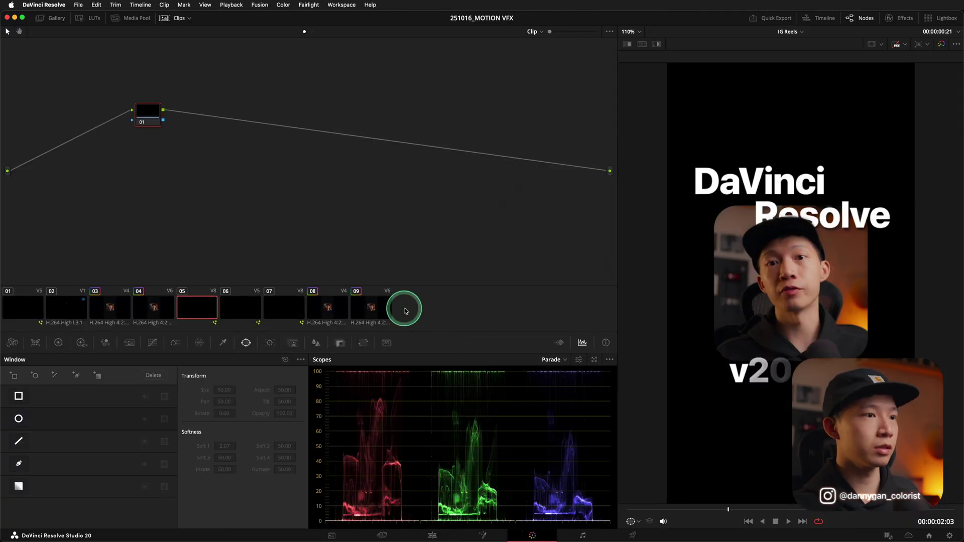
# Bypass grades and effects, then play clips 04 and 03 to compare them.
pyautogui.click(650, 521)
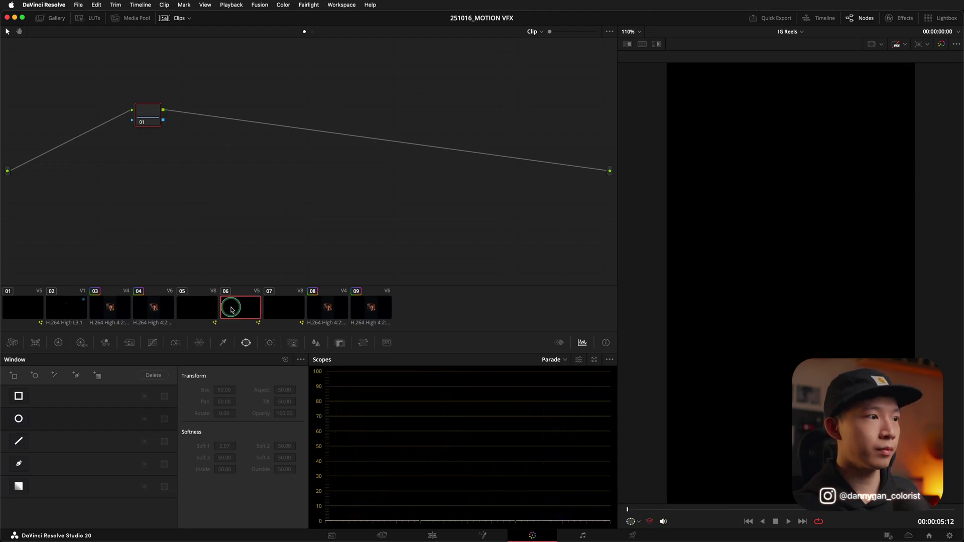
pyautogui.click(156, 308)
pyautogui.press('space')
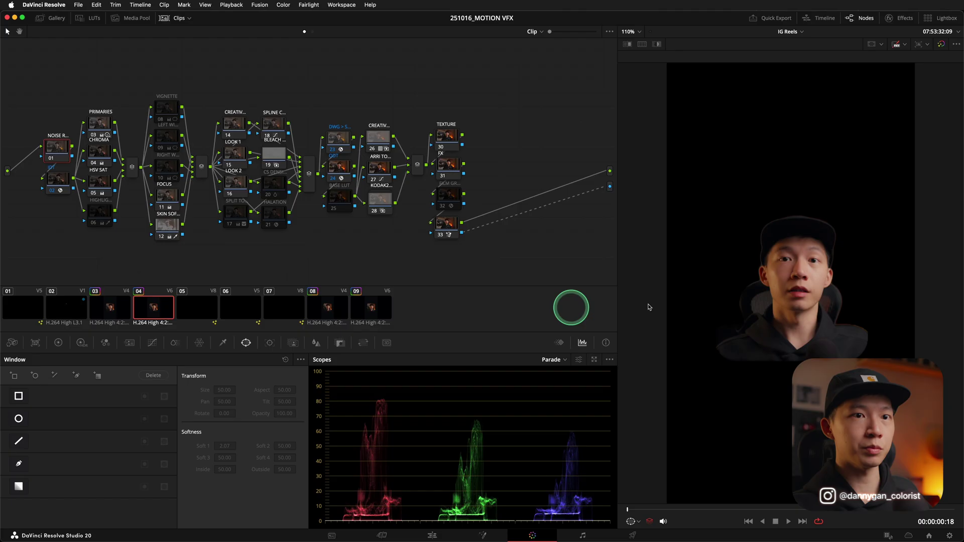
pyautogui.click(124, 310)
pyautogui.click(149, 310)
pyautogui.click(111, 307)
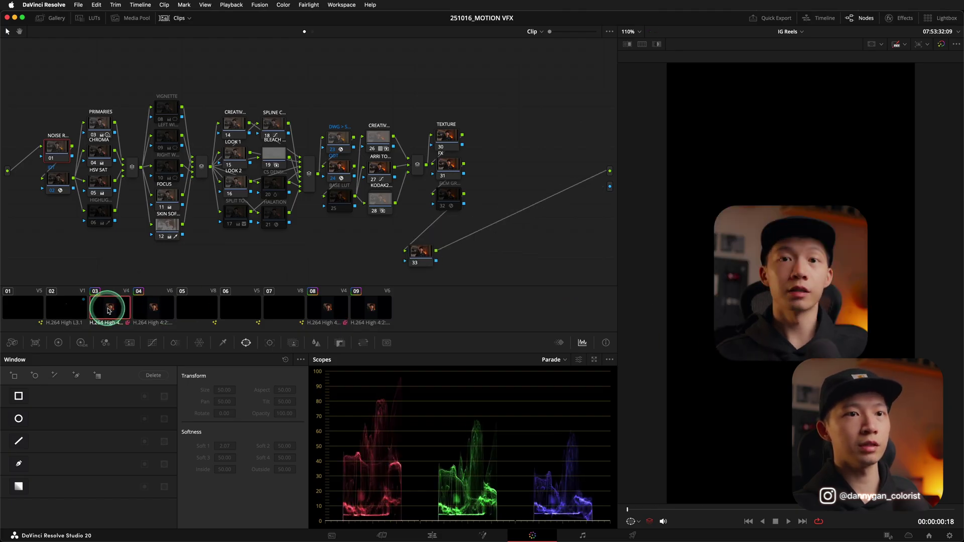
pyautogui.press('space')
# Check node 33's Magic Mask overlay during playback, then return to the Edit page.
pyautogui.click(153, 307)
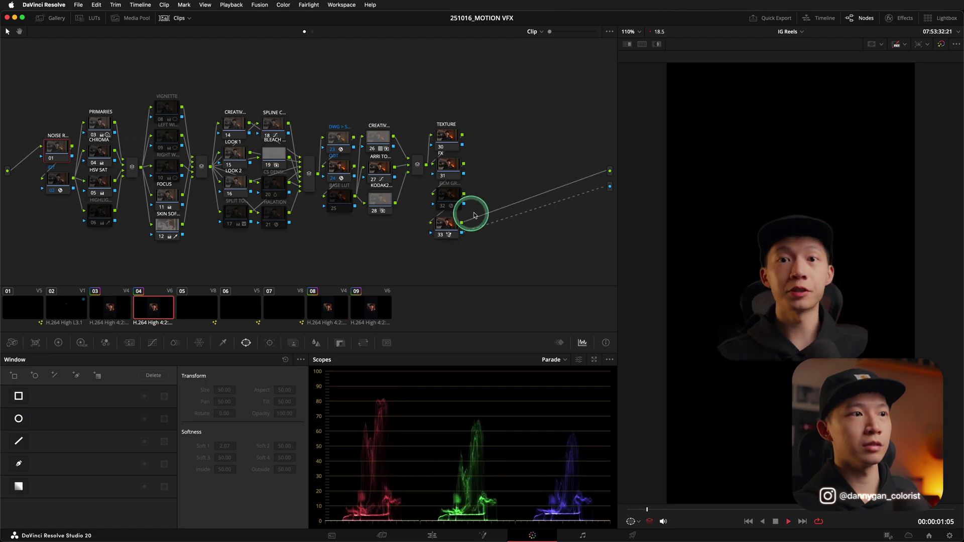
pyautogui.moveTo(447, 224); pyautogui.dragTo(451, 235)
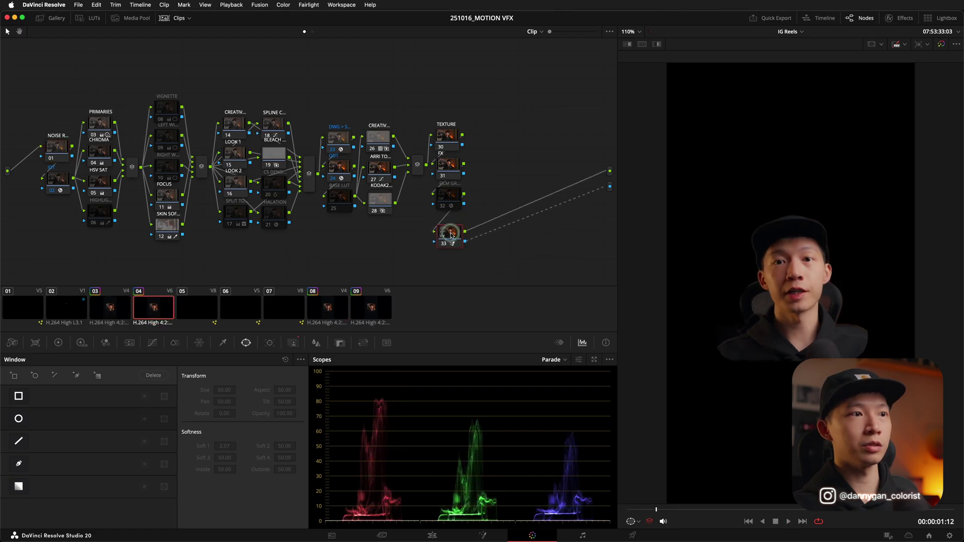
pyautogui.click(294, 343)
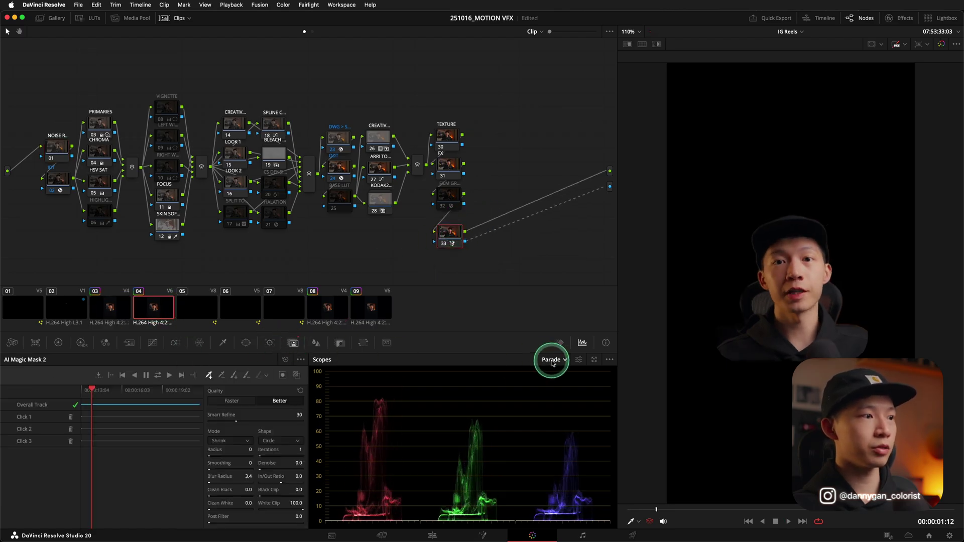
pyautogui.click(297, 376)
pyautogui.press('space')
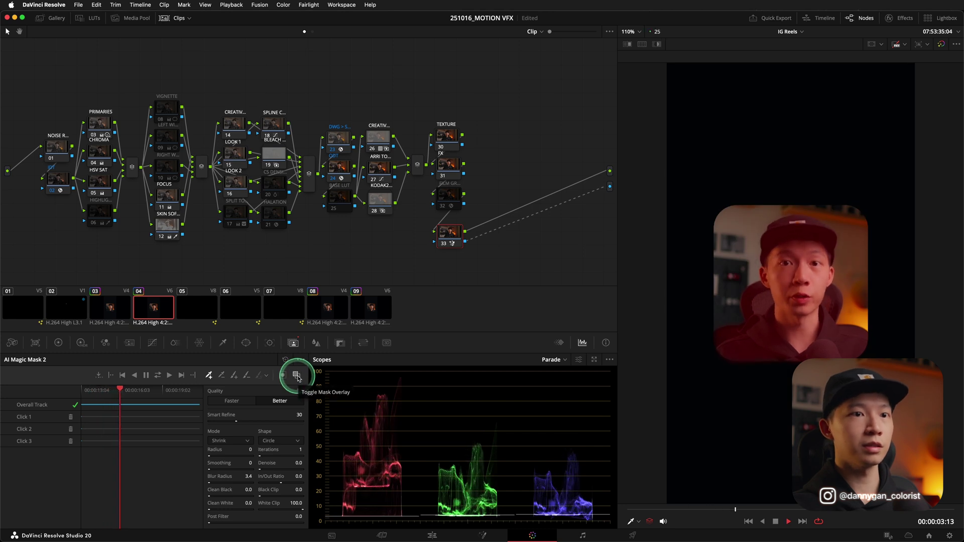
pyautogui.click(297, 377)
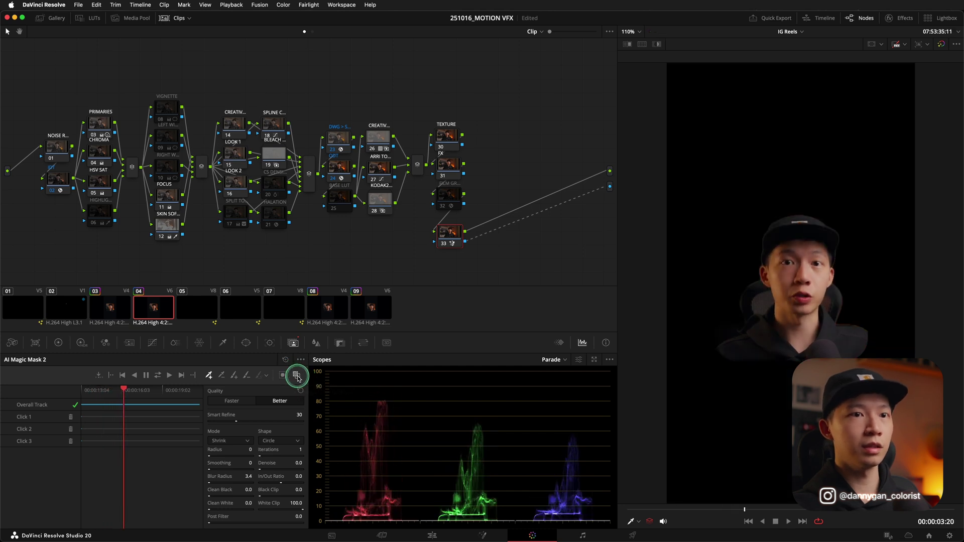
pyautogui.click(432, 536)
# Replay the IG Reels edit from the start, stepping through the mHowTo Title 05 animation.
pyautogui.moveTo(409, 355); pyautogui.dragTo(107, 376)
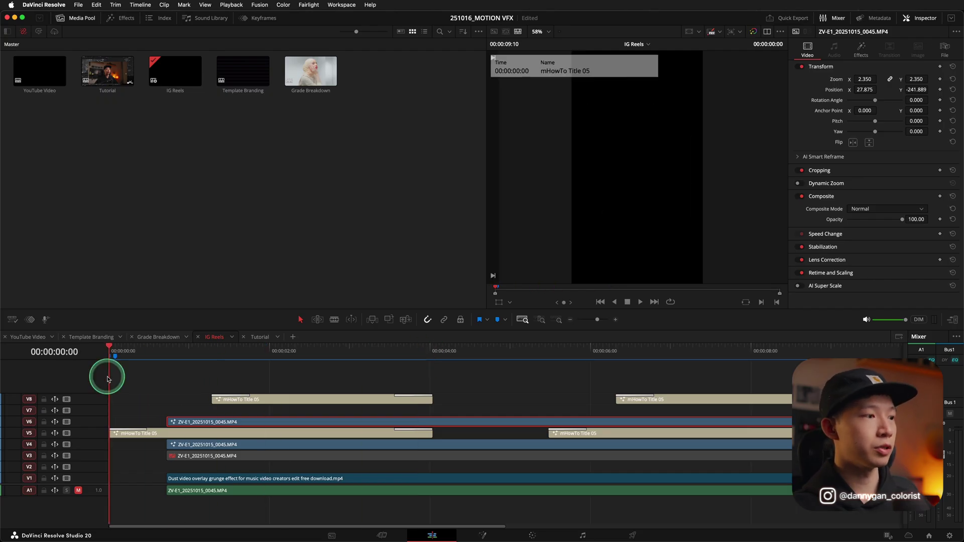
pyautogui.press('space')
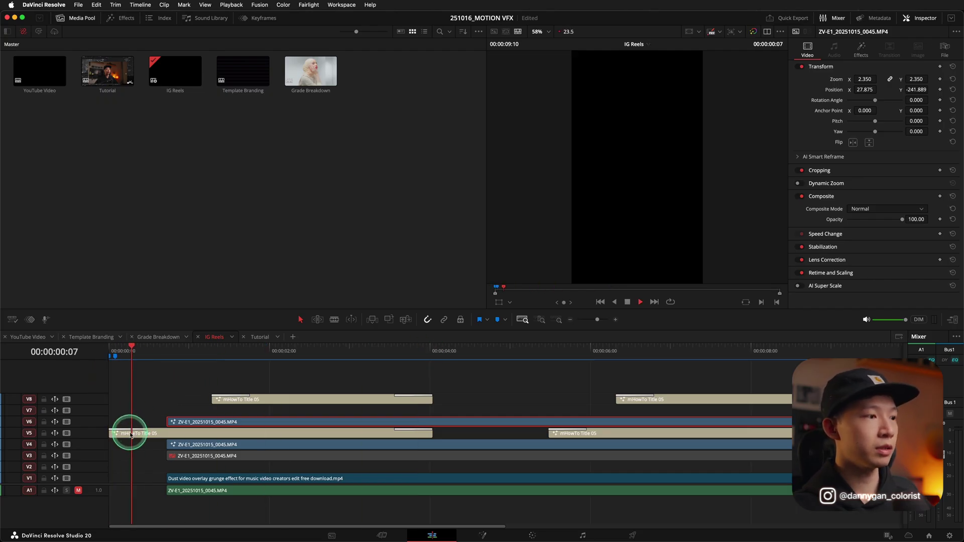
pyautogui.press('space')
pyautogui.click(290, 436)
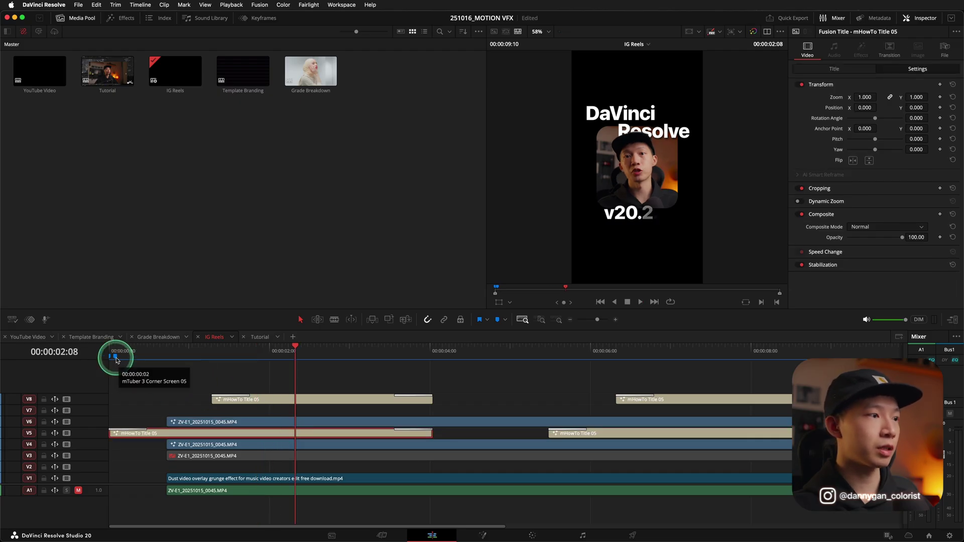
pyautogui.moveTo(299, 367); pyautogui.dragTo(114, 384)
pyautogui.press('space')
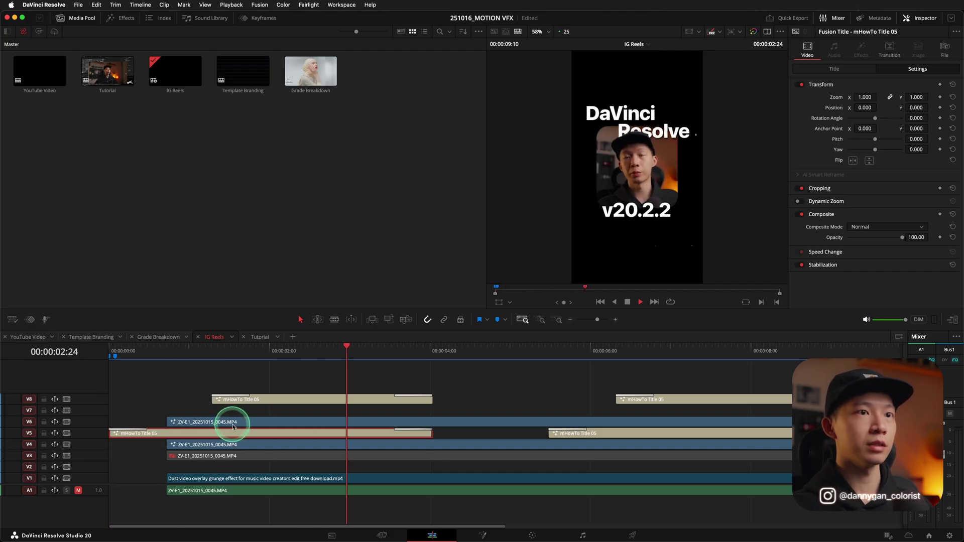
pyautogui.moveTo(209, 358); pyautogui.dragTo(360, 370)
pyautogui.press('space')
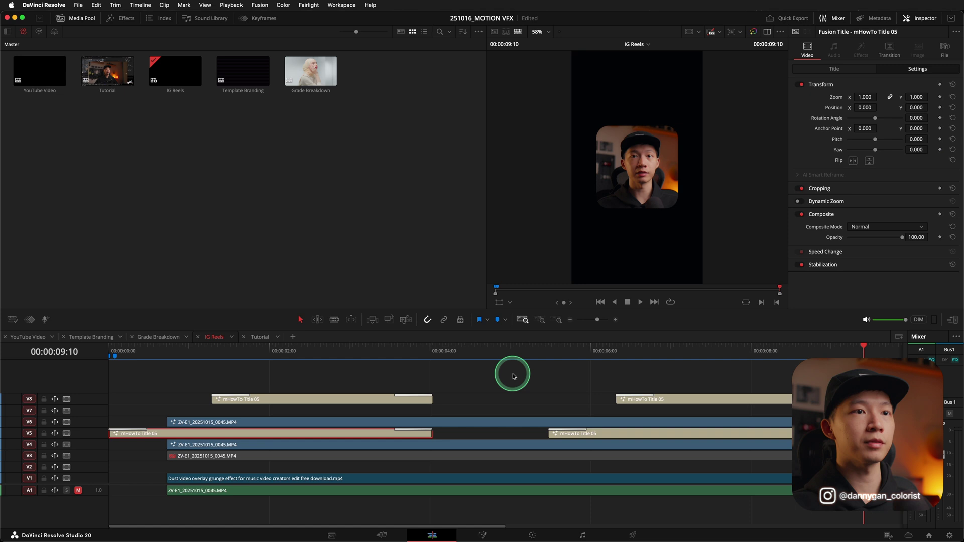
# Jump to the DaVinci Resolve v20.2 title frame and show the V8 mHowTo title's text controls.
pyautogui.click(299, 351)
pyautogui.click(302, 400)
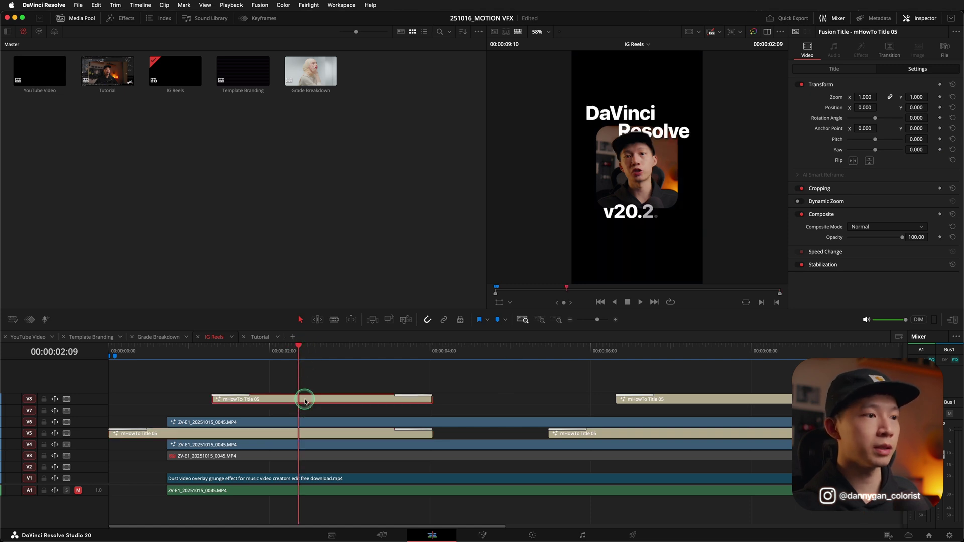
pyautogui.click(839, 70)
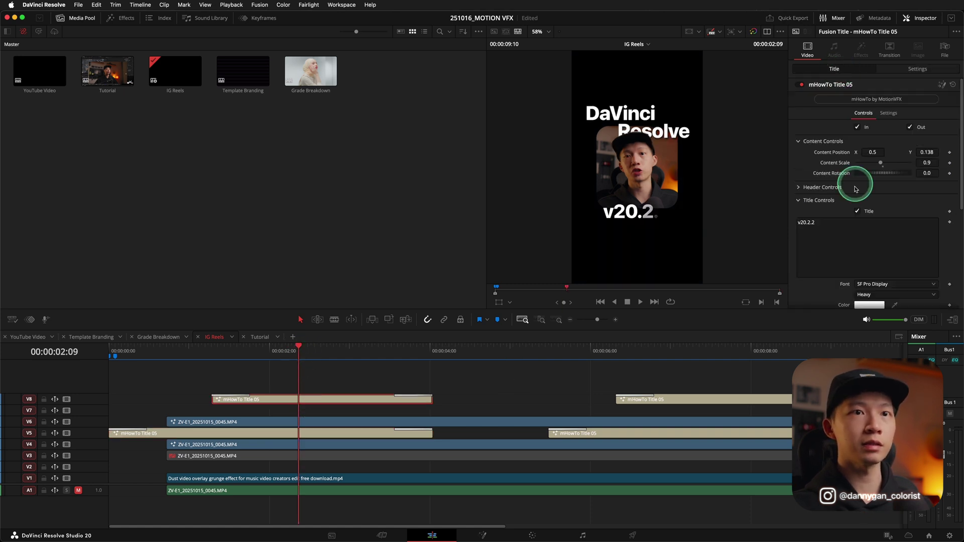
pyautogui.scroll(-5, 844, 198)
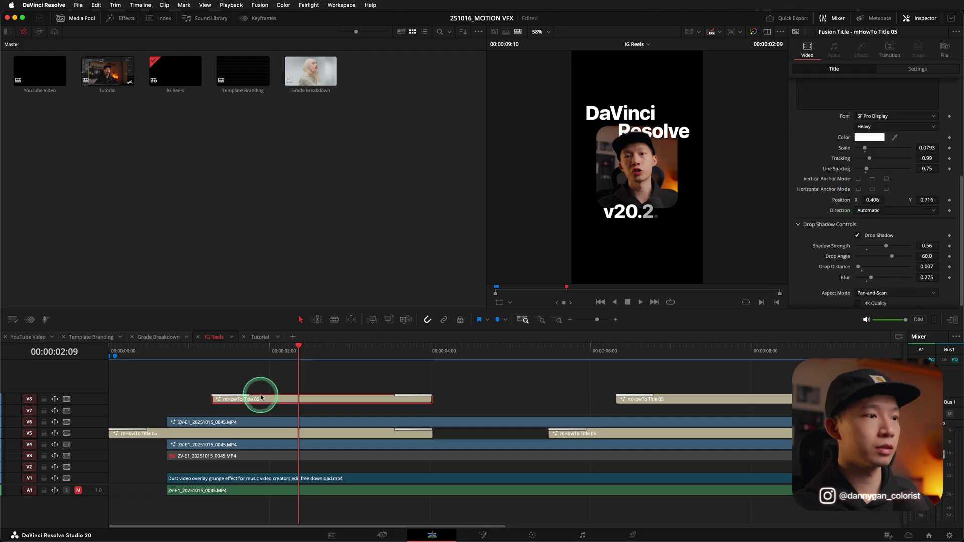
# Review the V5 mHowTo Title's text, font and scale 0.0793, then return to the Tutorial timeline.
pyautogui.click(264, 433)
pyautogui.scroll(5, 806, 216)
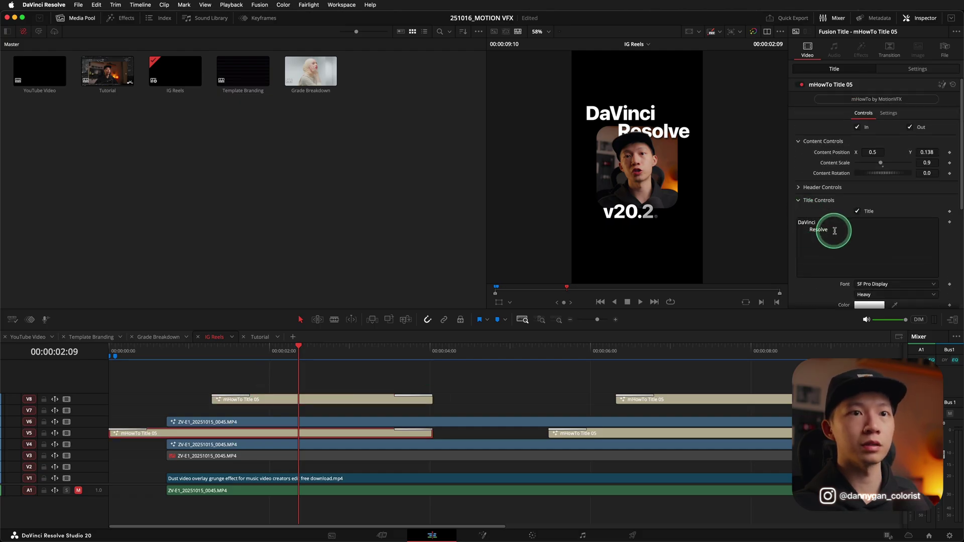
pyautogui.click(826, 233)
pyautogui.scroll(-3, 826, 239)
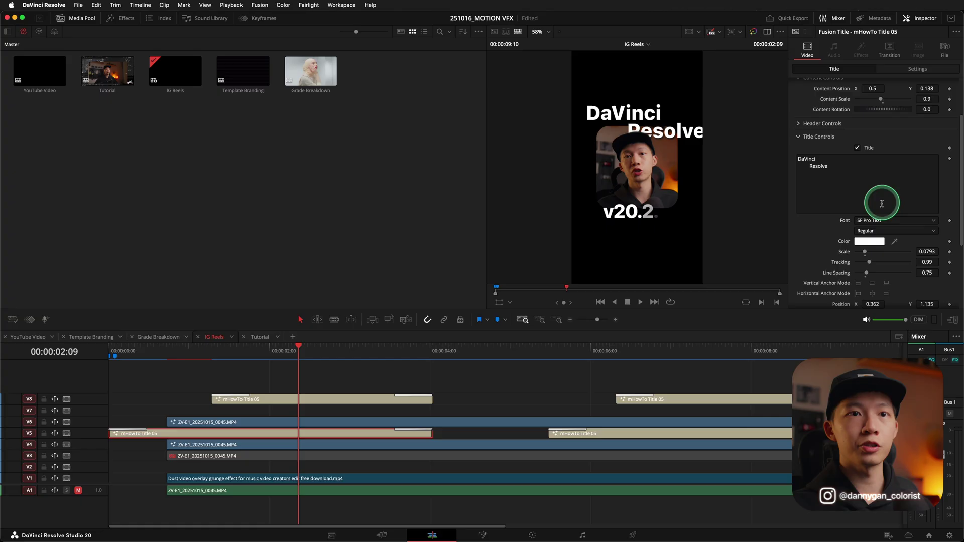
pyautogui.scroll(-2, 892, 222)
pyautogui.scroll(-2, 818, 230)
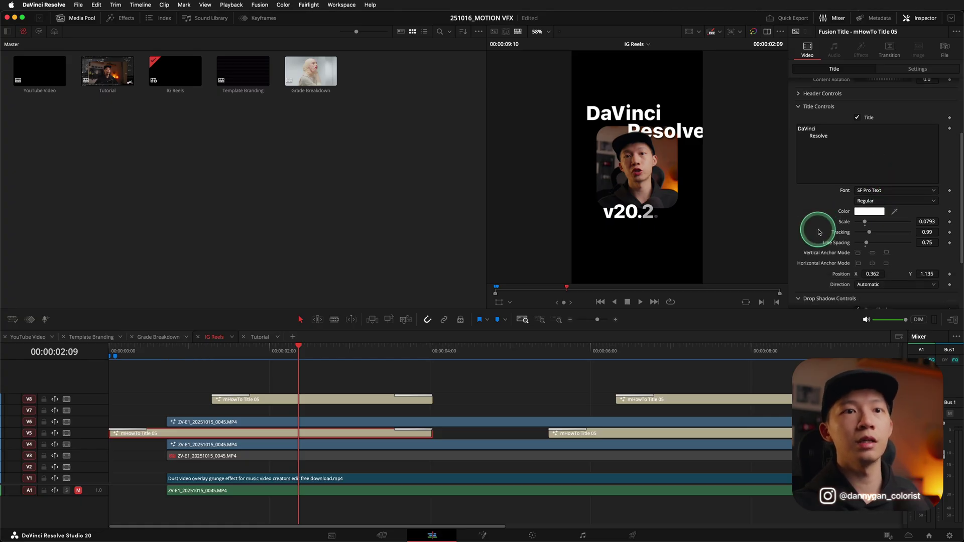
pyautogui.moveTo(872, 224)
pyautogui.mouseDown()
pyautogui.moveTo(886, 223)
pyautogui.moveTo(865, 223)
pyautogui.mouseUp()
pyautogui.scroll(-6, 827, 223)
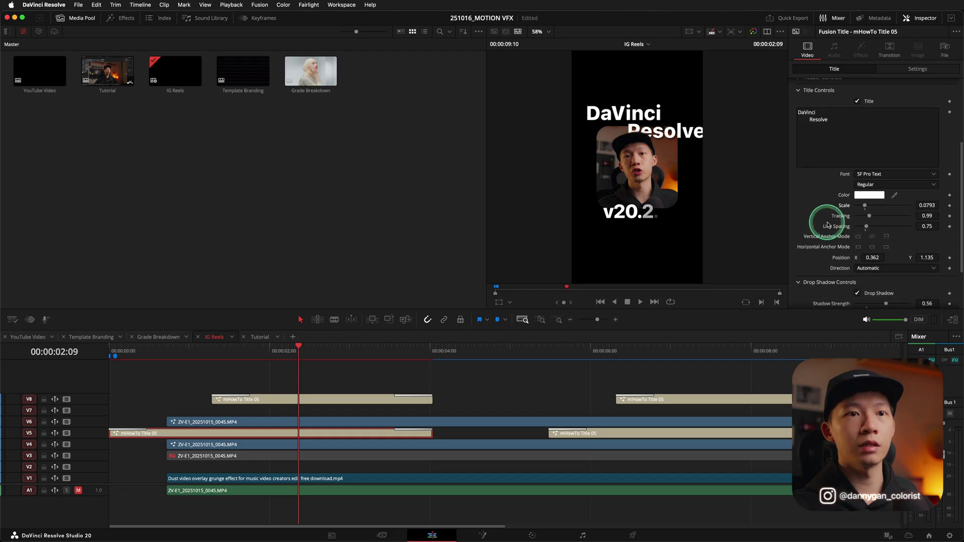
pyautogui.click(480, 408)
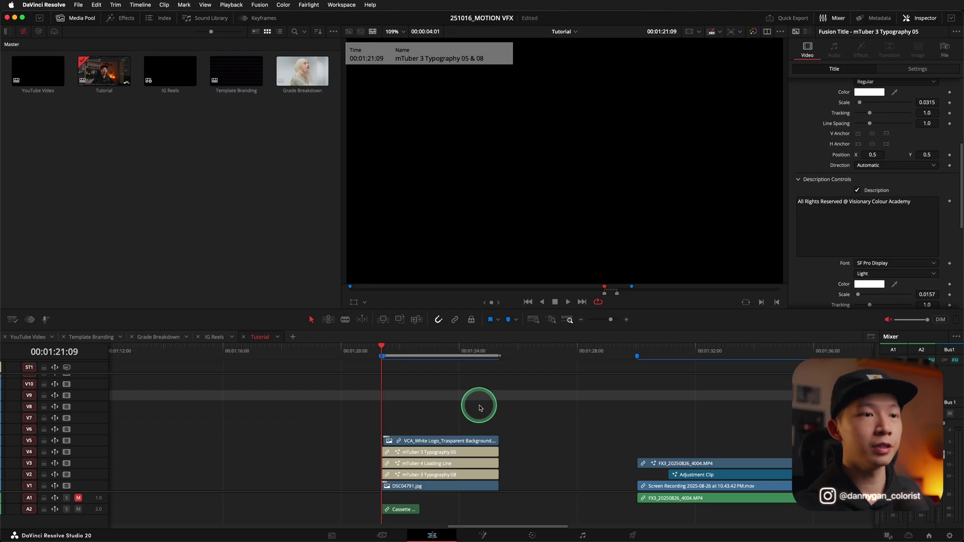
pyautogui.press('space')
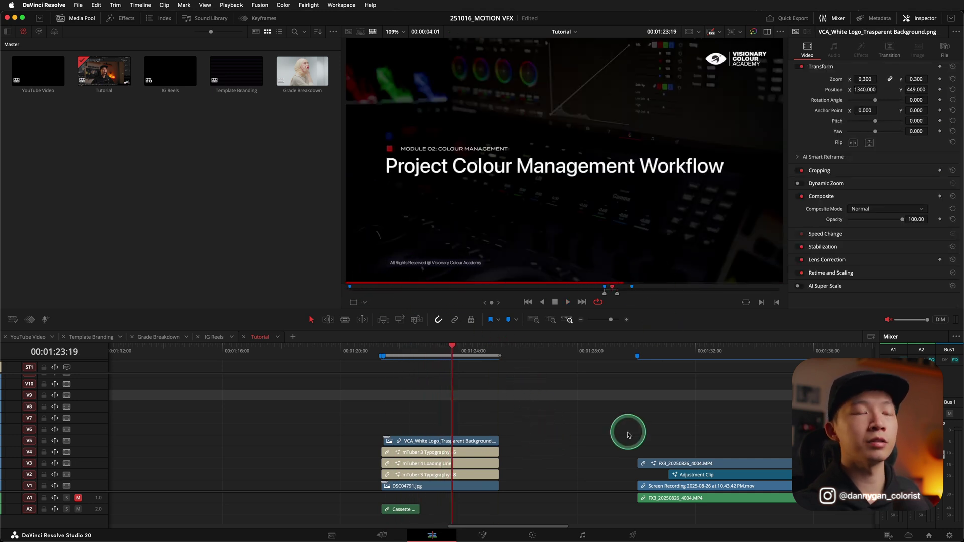
pyautogui.press('space')
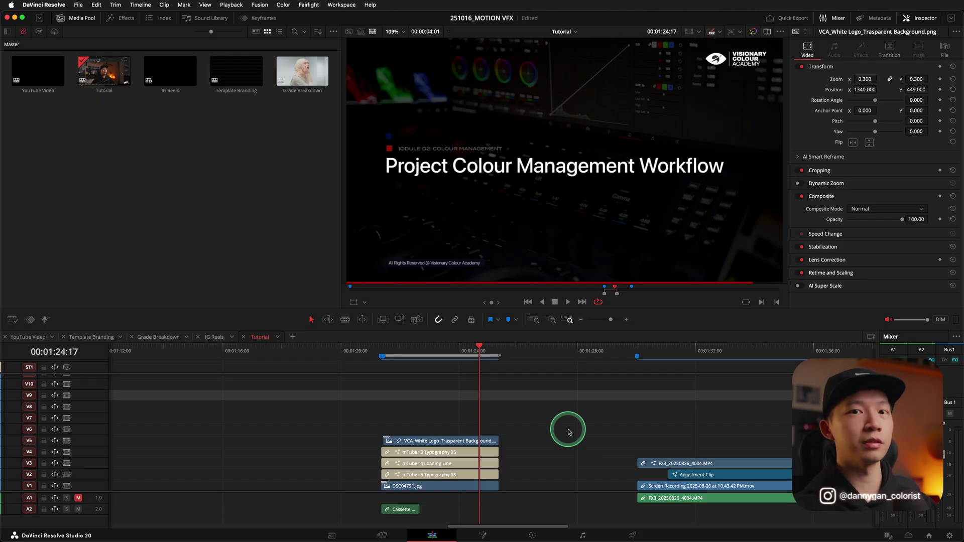
pyautogui.press('space')
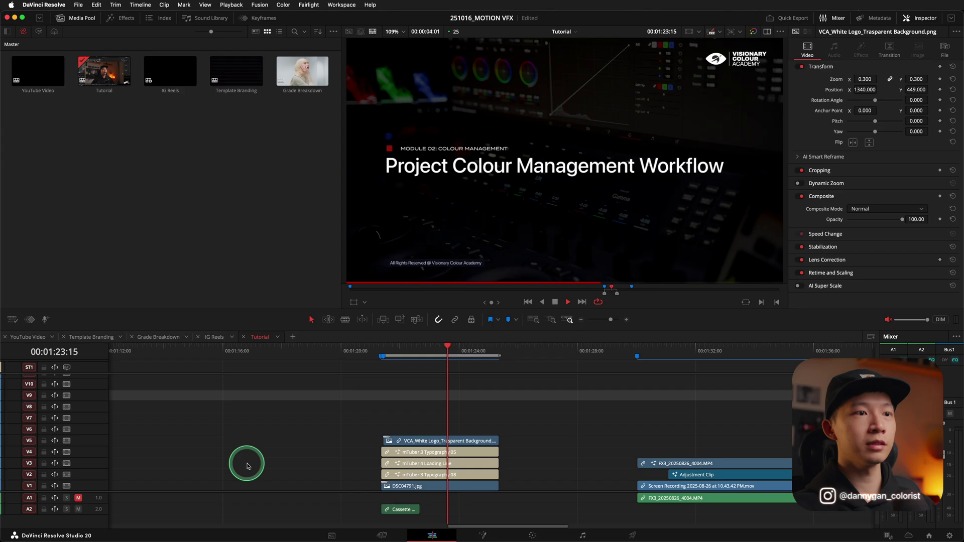
pyautogui.press('space')
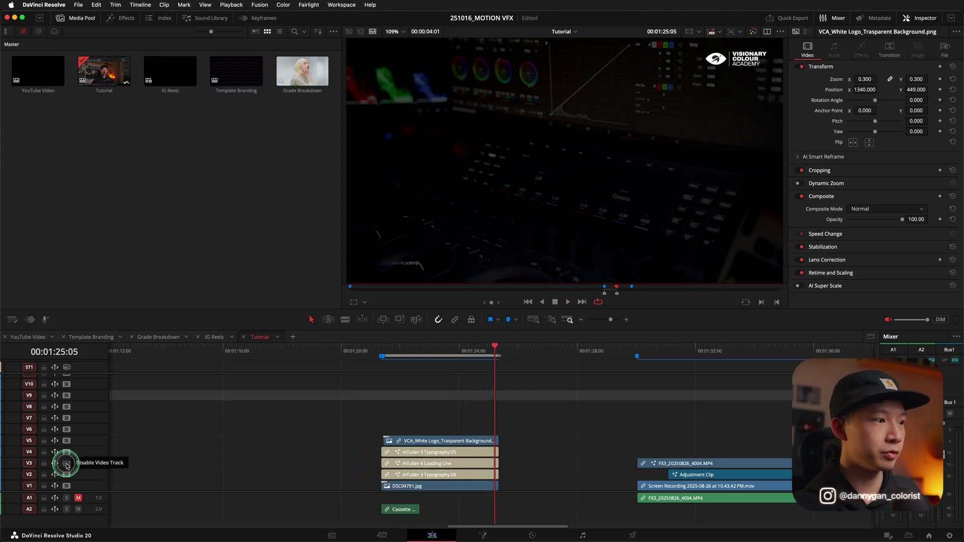
pyautogui.click(67, 463)
pyautogui.click(386, 351)
pyautogui.click(554, 437)
pyautogui.press('space')
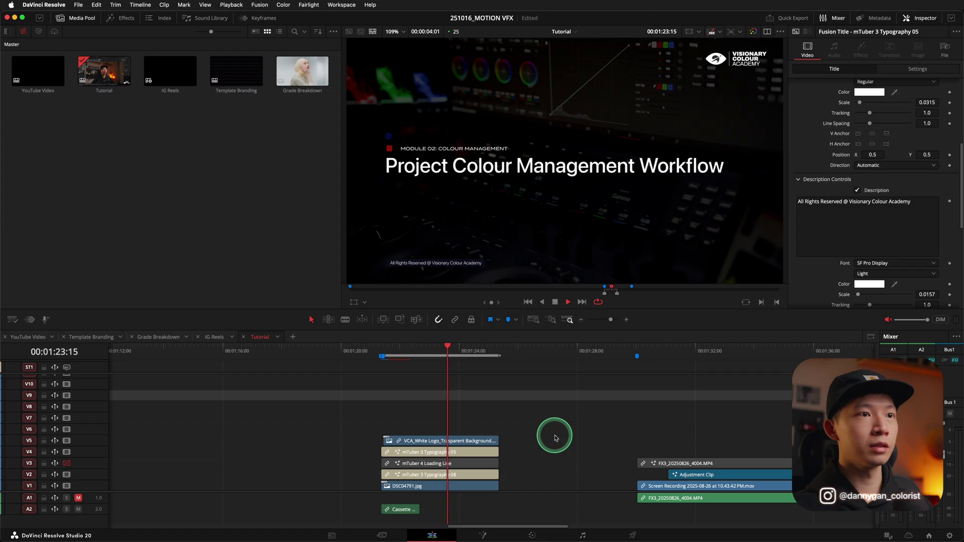
pyautogui.press('space')
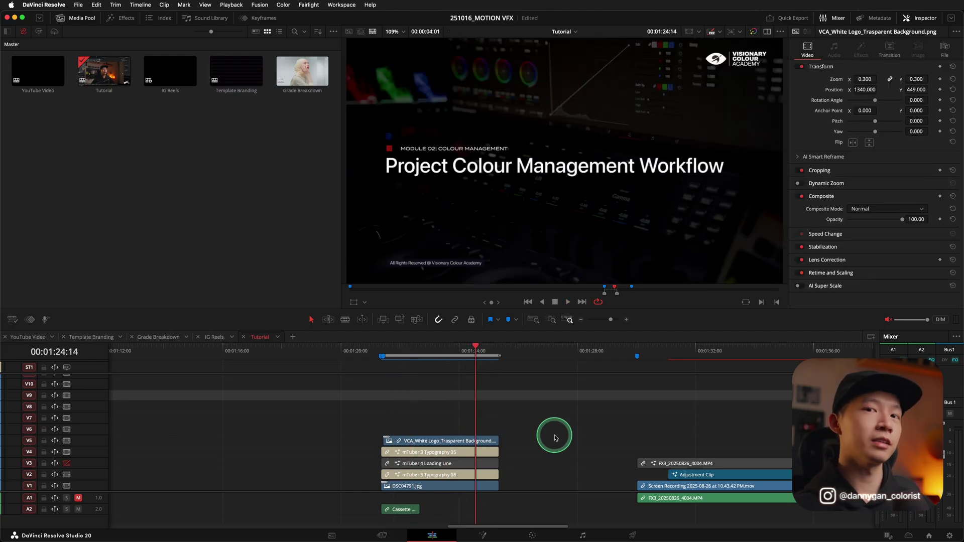
pyautogui.click(66, 463)
pyautogui.press('space')
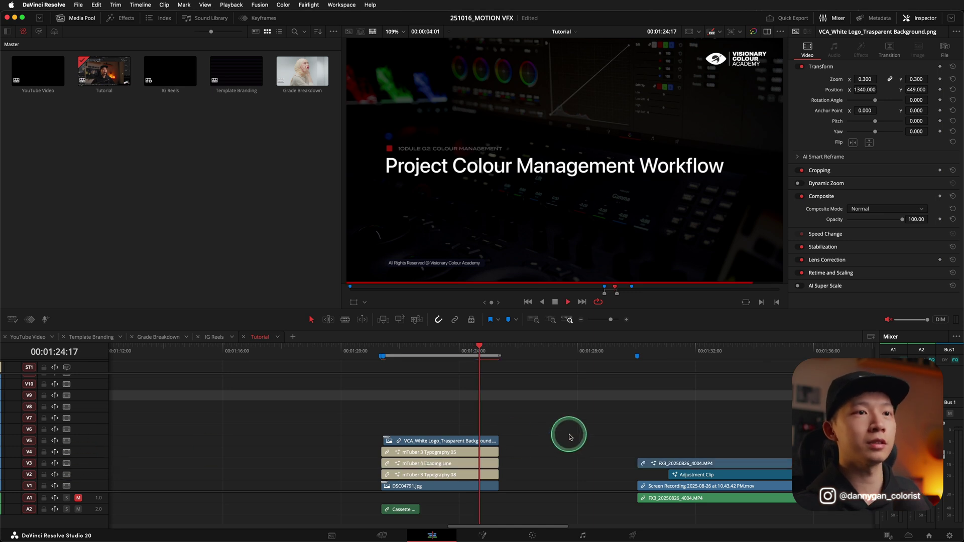
pyautogui.press('space')
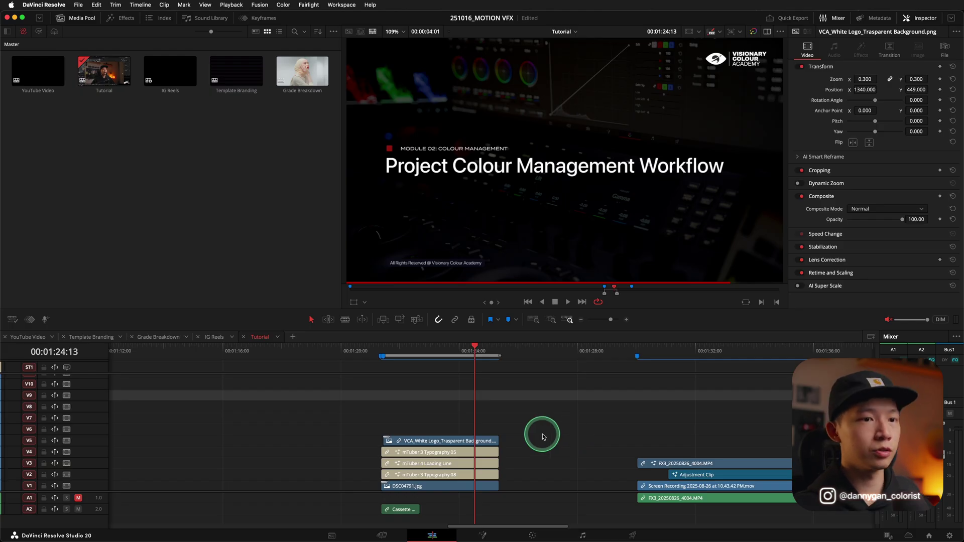
pyautogui.scroll(-8, 544, 436)
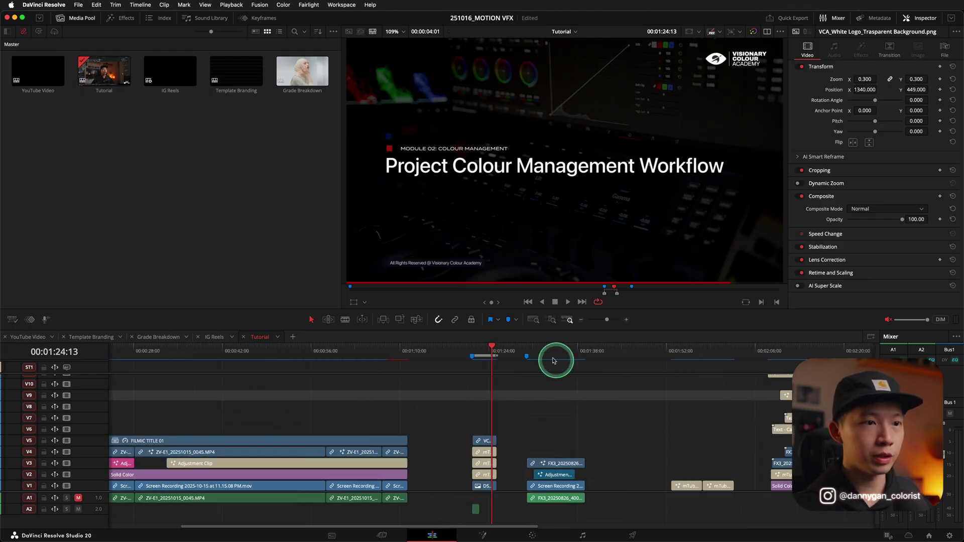
# Mark a range around the FX3 clip and play its mTutorial Focus zoom.
pyautogui.click(520, 352)
pyautogui.scroll(8, 619, 405)
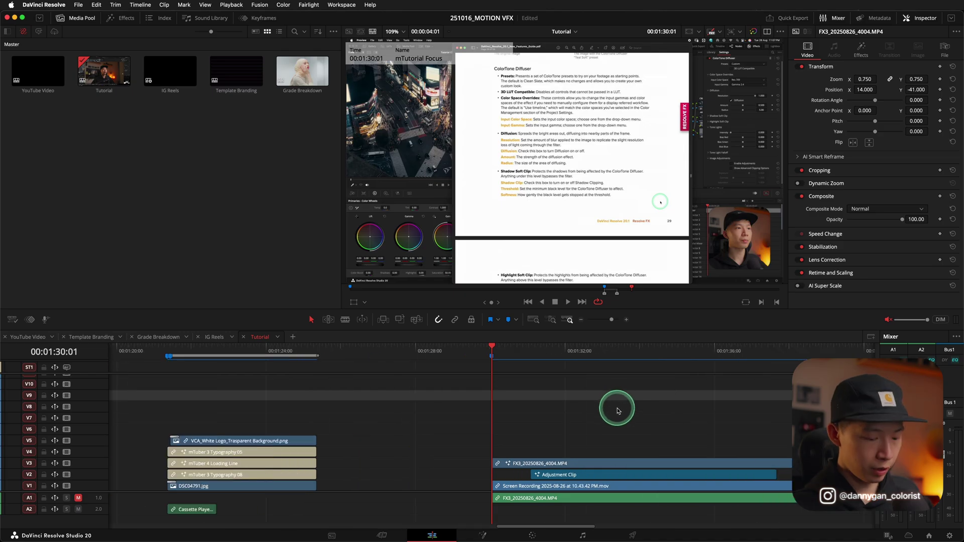
pyautogui.press('x')
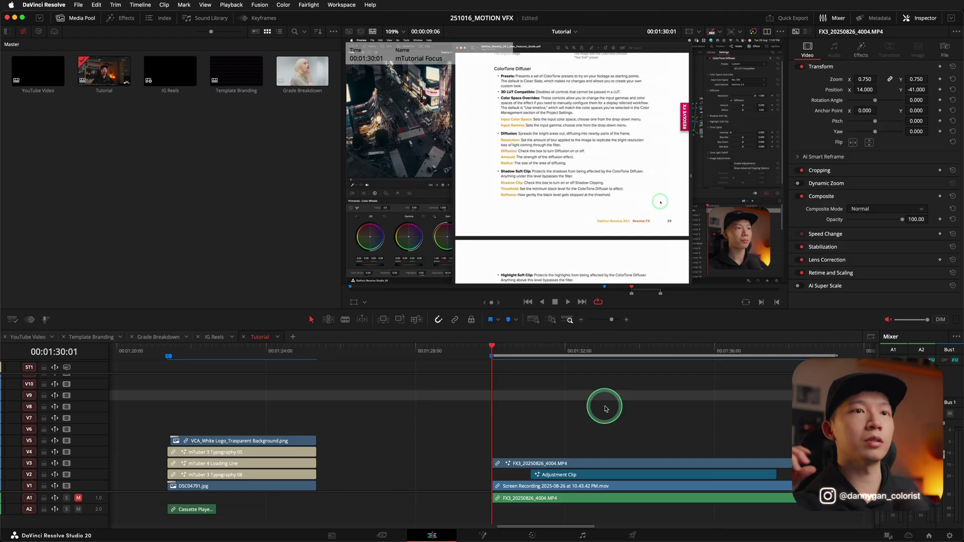
pyautogui.press('space')
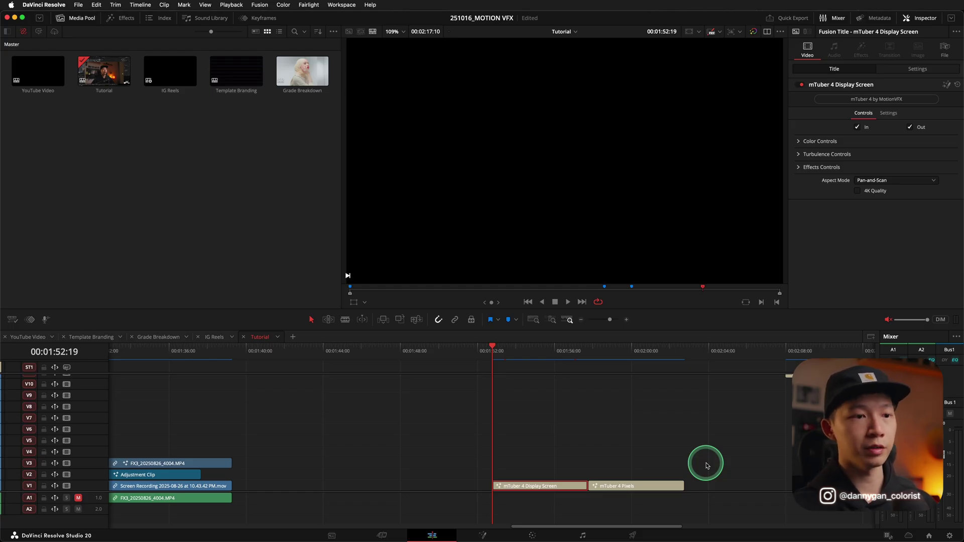
# Deselect the Display Screen clip and play the mTuber 4 background clips, then stop.
pyautogui.click(703, 454)
pyautogui.press('space')
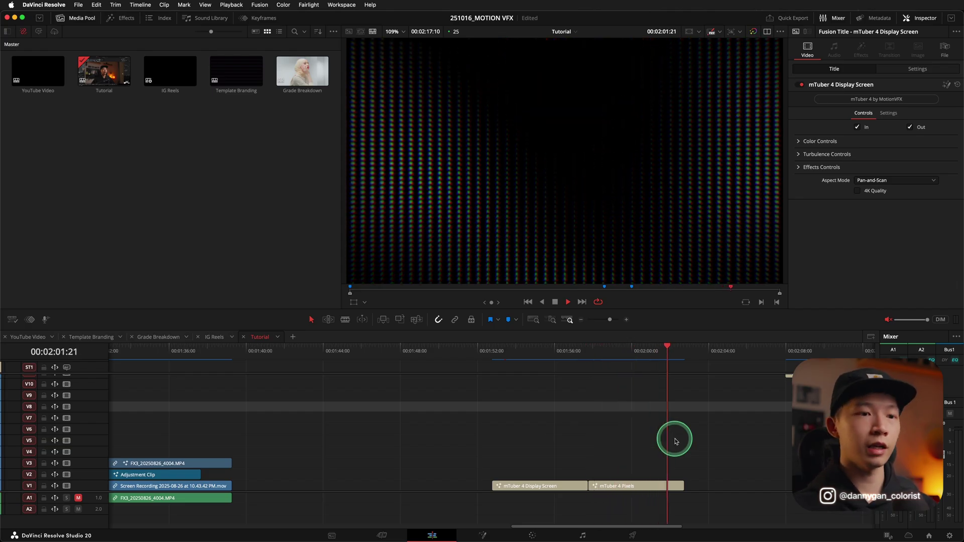
pyautogui.press('space')
# Zoom out the timeline and play the mHowTo Title 05 'GENERAL GRADING PROCESS' title.
pyautogui.scroll(-5, 548, 408)
pyautogui.scroll(2, 477, 397)
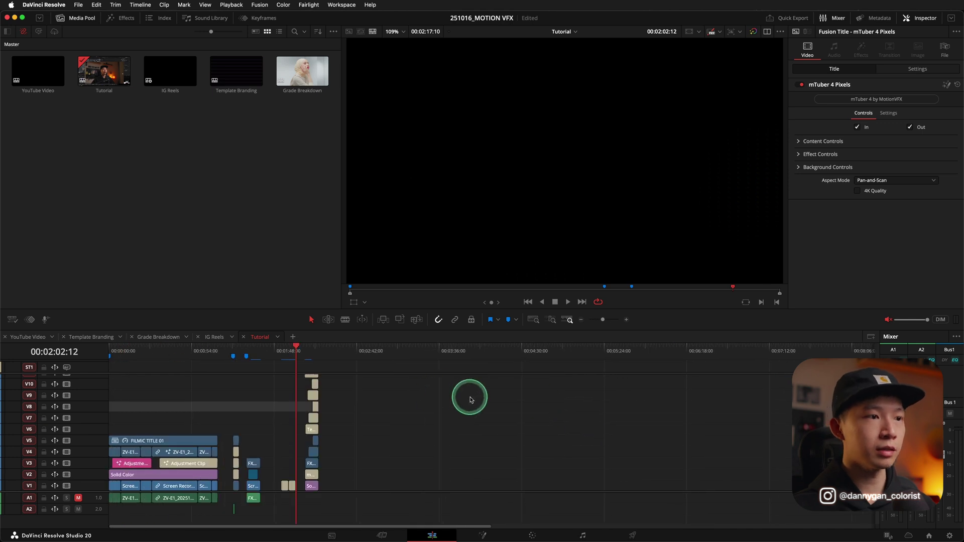
pyautogui.scroll(3, 471, 399)
pyautogui.click(491, 374)
pyautogui.press('space')
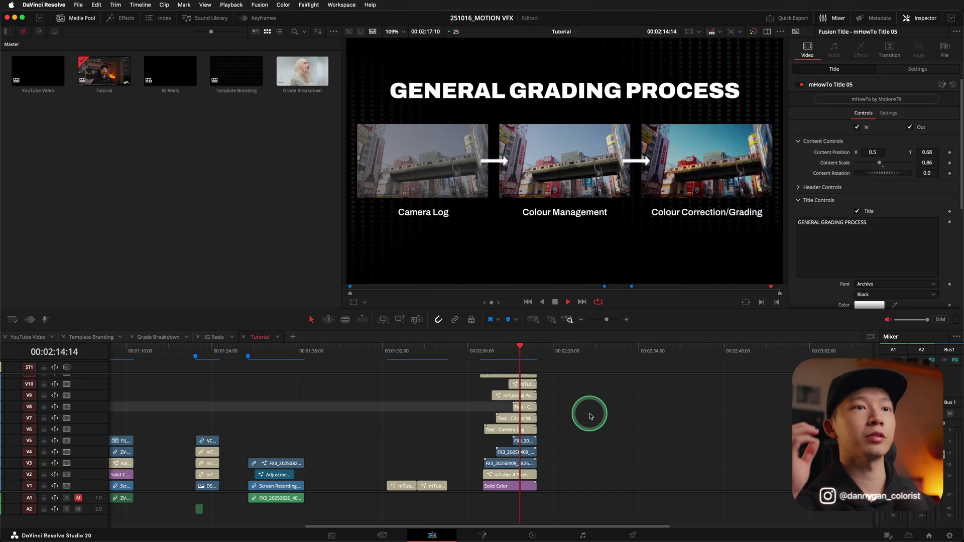
# Lengthen the mTuber 4 Pixels clip on V2 and scrub through to preview it.
pyautogui.press('space')
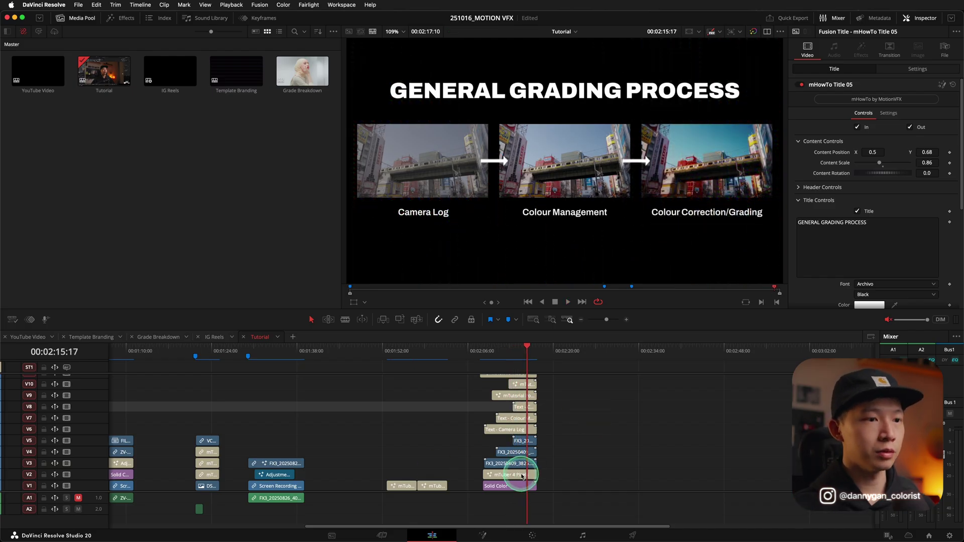
pyautogui.click(523, 476)
pyautogui.moveTo(534, 476); pyautogui.dragTo(590, 471)
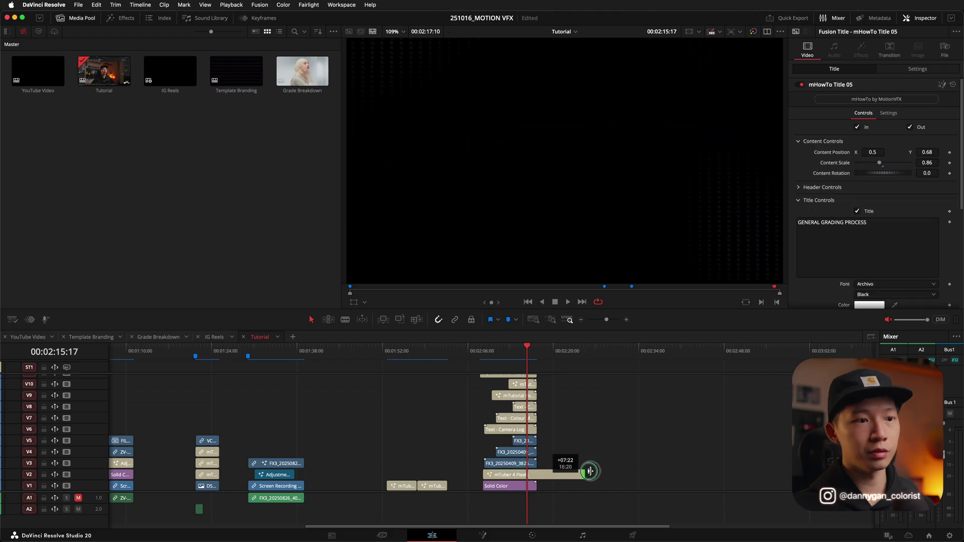
pyautogui.moveTo(792, 472); pyautogui.dragTo(794, 472)
pyautogui.moveTo(536, 350); pyautogui.dragTo(559, 356)
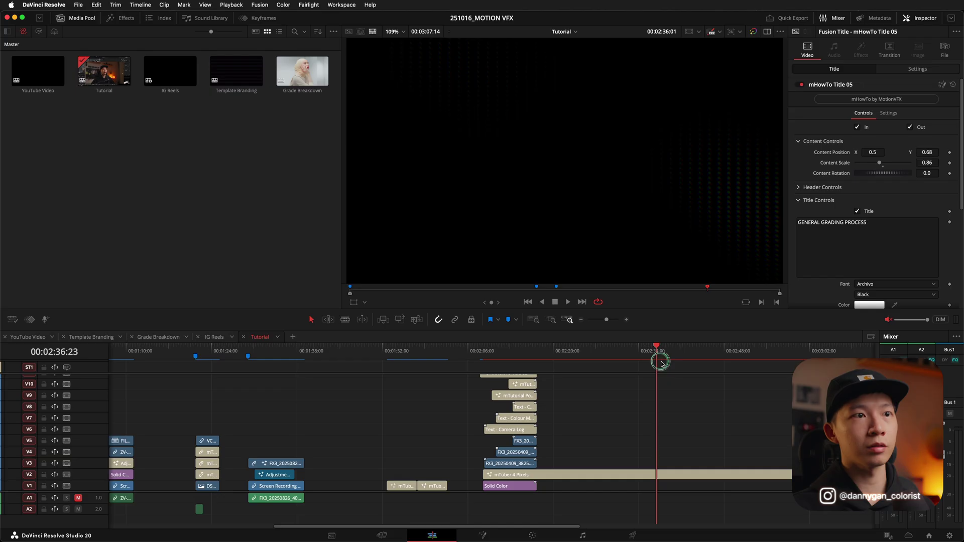
pyautogui.moveTo(661, 364); pyautogui.dragTo(613, 416)
# Move the mTuber 4 Display Screen clip up to V5, lengthen it, and scrub through it.
pyautogui.moveTo(396, 485); pyautogui.dragTo(535, 459)
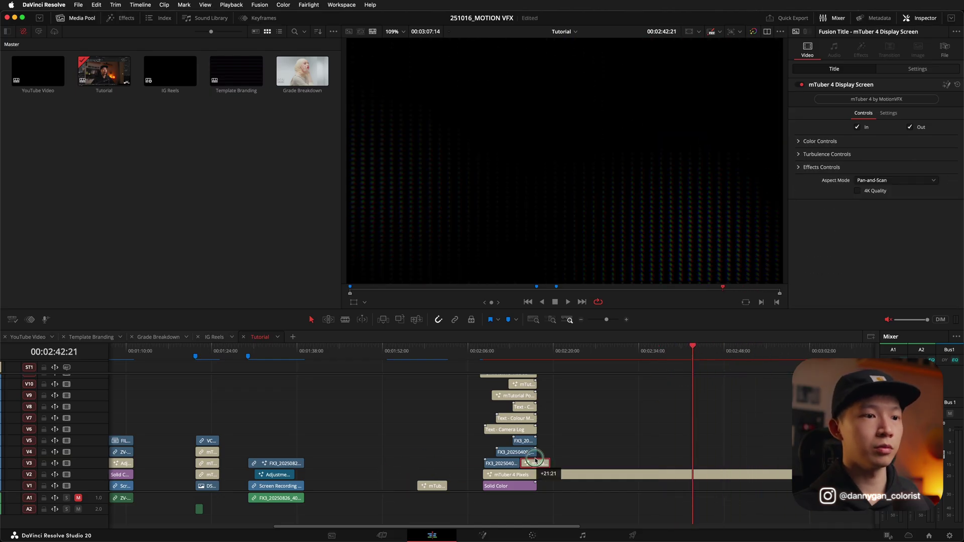
pyautogui.click(580, 354)
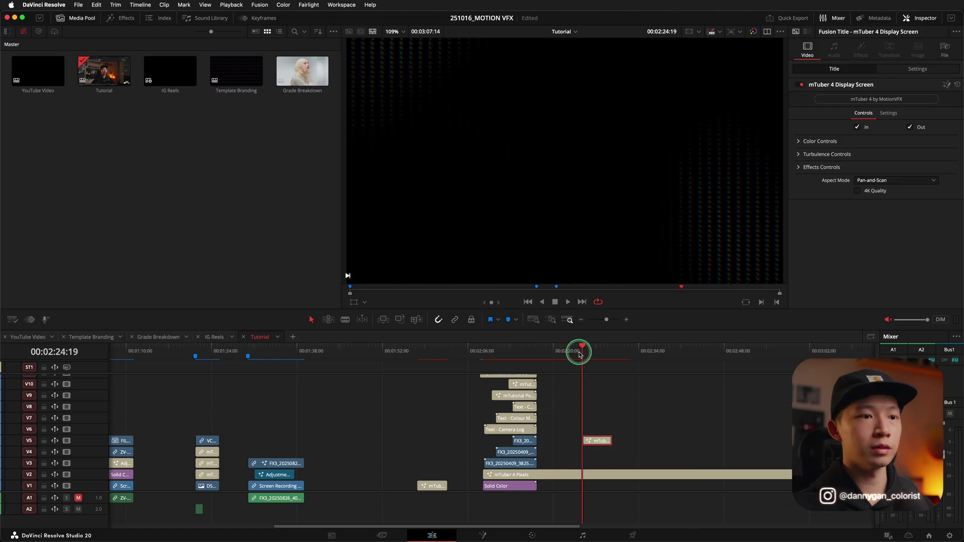
pyautogui.moveTo(611, 440); pyautogui.dragTo(626, 438)
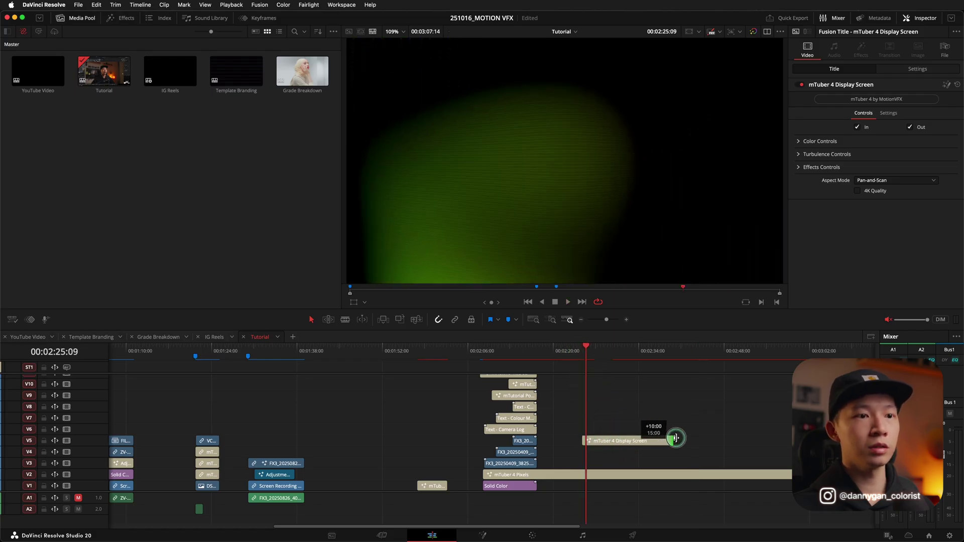
pyautogui.moveTo(764, 438); pyautogui.dragTo(769, 438)
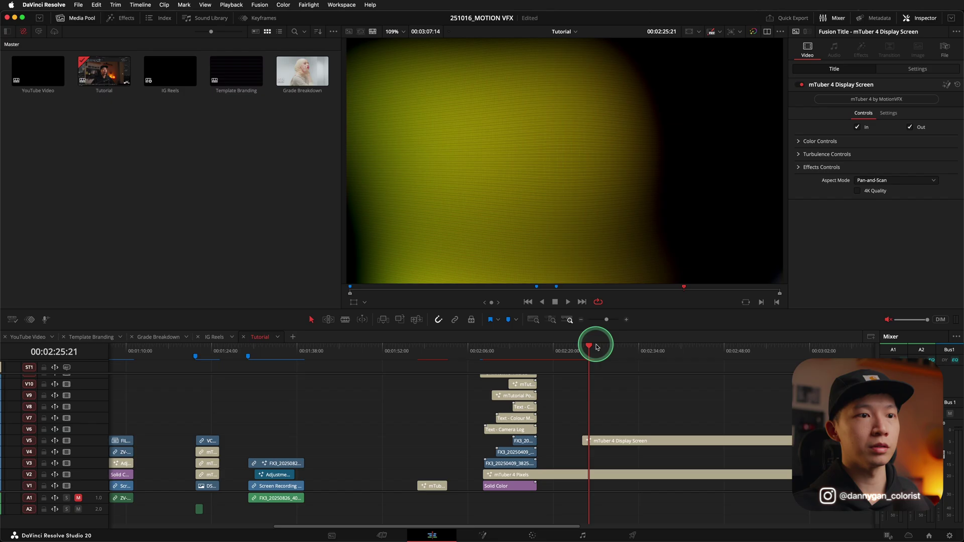
pyautogui.click(608, 350)
pyautogui.moveTo(608, 350); pyautogui.dragTo(724, 354)
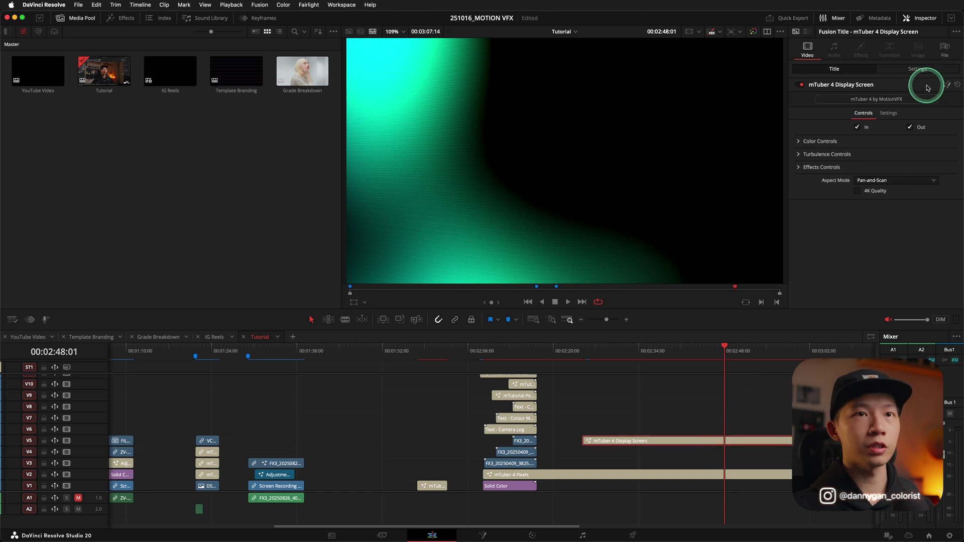
# Recolour the Display Screen gradient stop to light cyan (Red 0.362) and play it back.
pyautogui.click(918, 70)
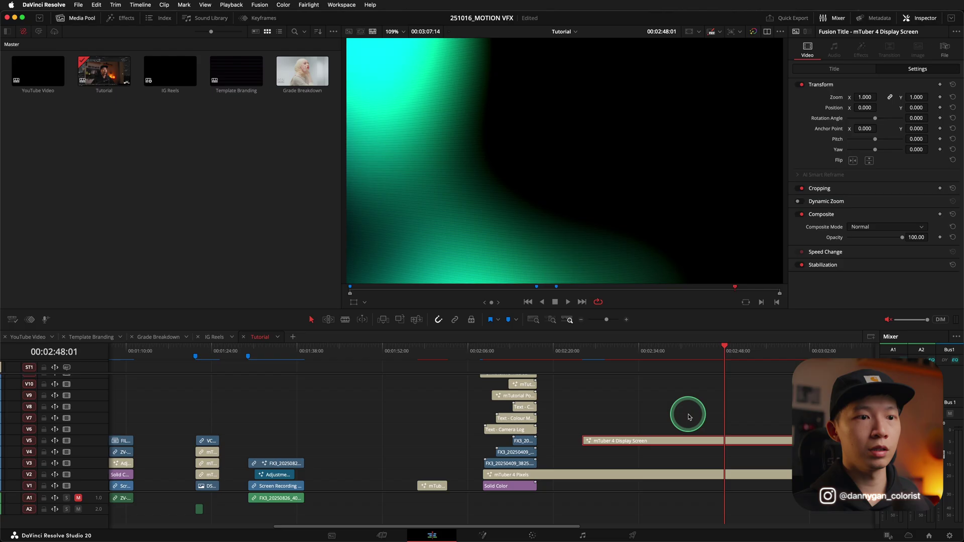
pyautogui.click(864, 71)
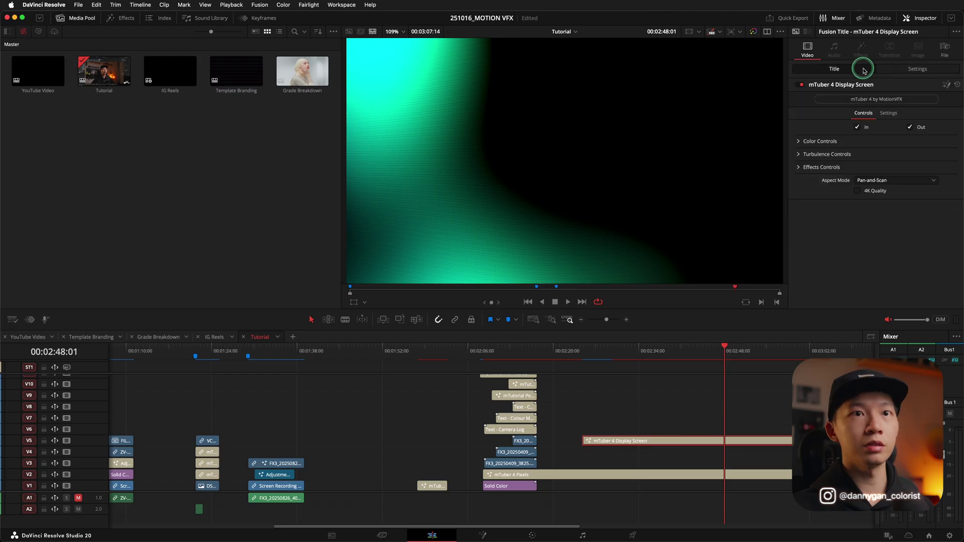
pyautogui.click(800, 155)
pyautogui.click(798, 142)
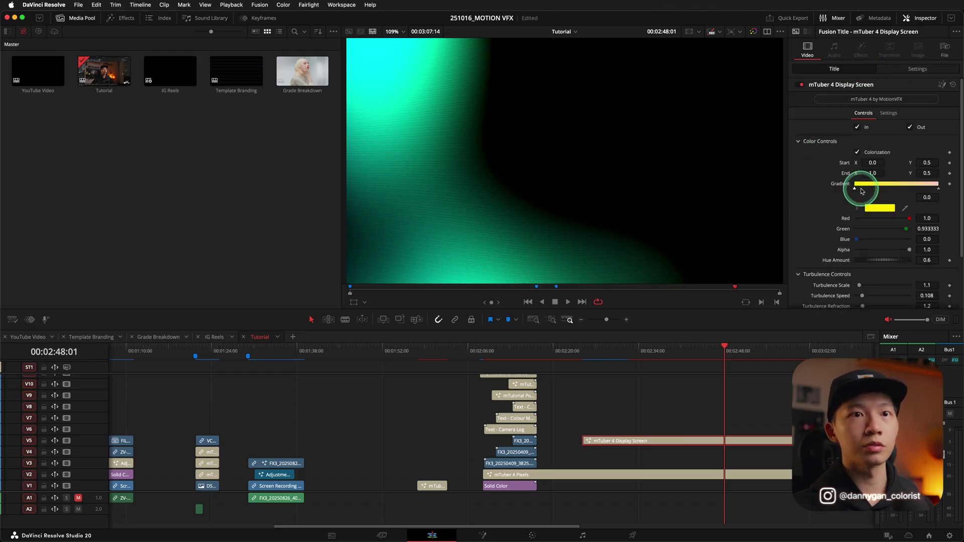
pyautogui.click(887, 188)
pyautogui.click(845, 194)
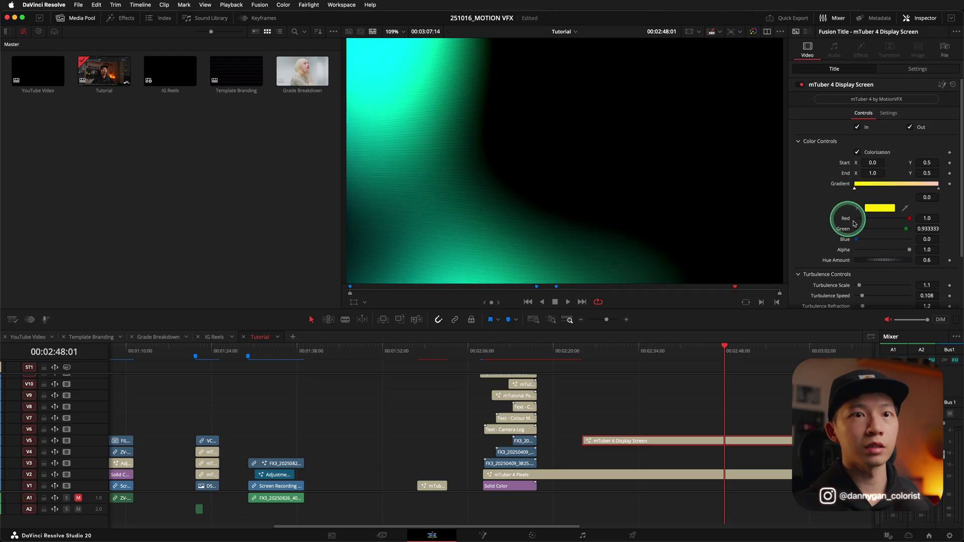
pyautogui.moveTo(909, 233)
pyautogui.mouseDown()
pyautogui.moveTo(868, 232)
pyautogui.moveTo(919, 234)
pyautogui.moveTo(863, 218)
pyautogui.moveTo(837, 226)
pyautogui.moveTo(921, 241)
pyautogui.mouseUp()
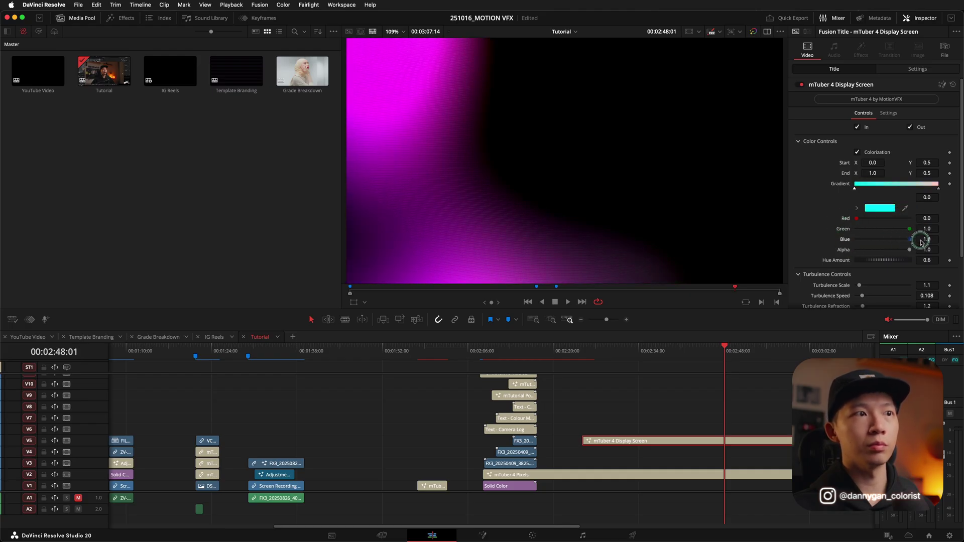
pyautogui.moveTo(861, 223)
pyautogui.mouseDown()
pyautogui.moveTo(944, 224)
pyautogui.moveTo(880, 224)
pyautogui.mouseUp()
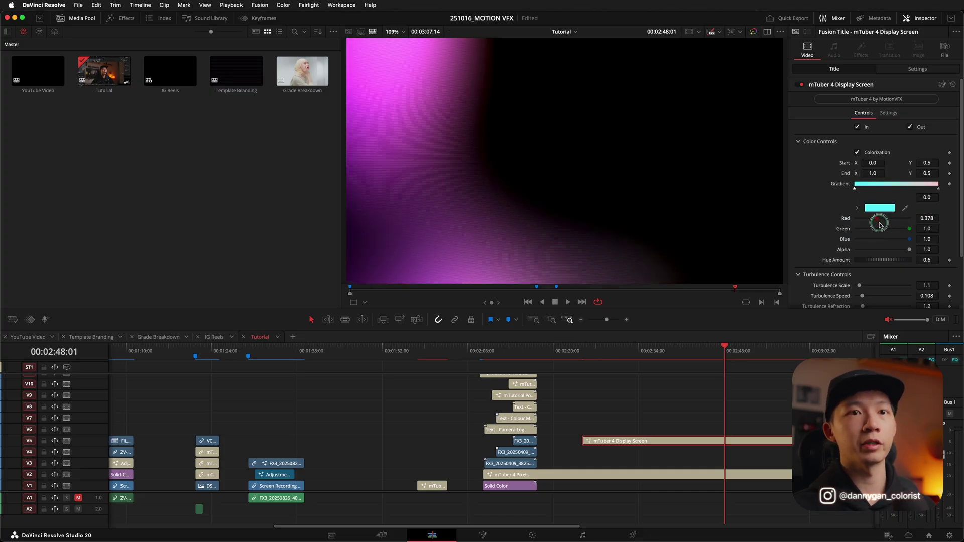
pyautogui.press('space')
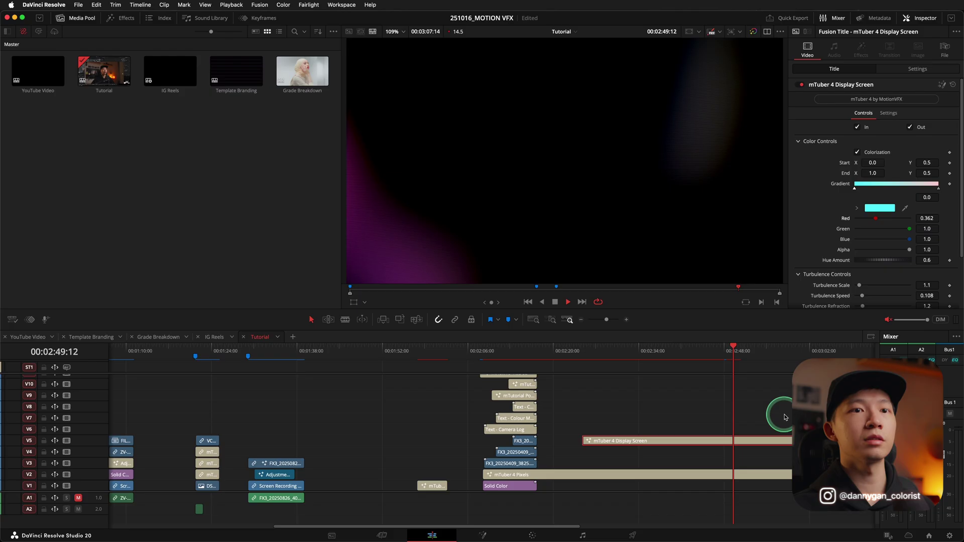
pyautogui.press('space')
# Raise Turbulence Speed to 0.465 and play the faster-moving background.
pyautogui.scroll(-3, 820, 228)
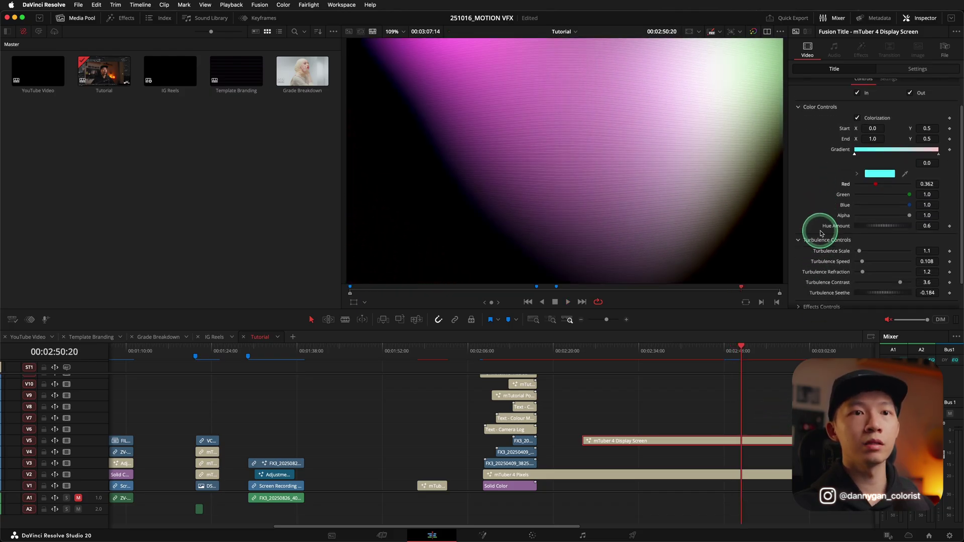
pyautogui.moveTo(864, 248); pyautogui.dragTo(883, 247)
pyautogui.press('space')
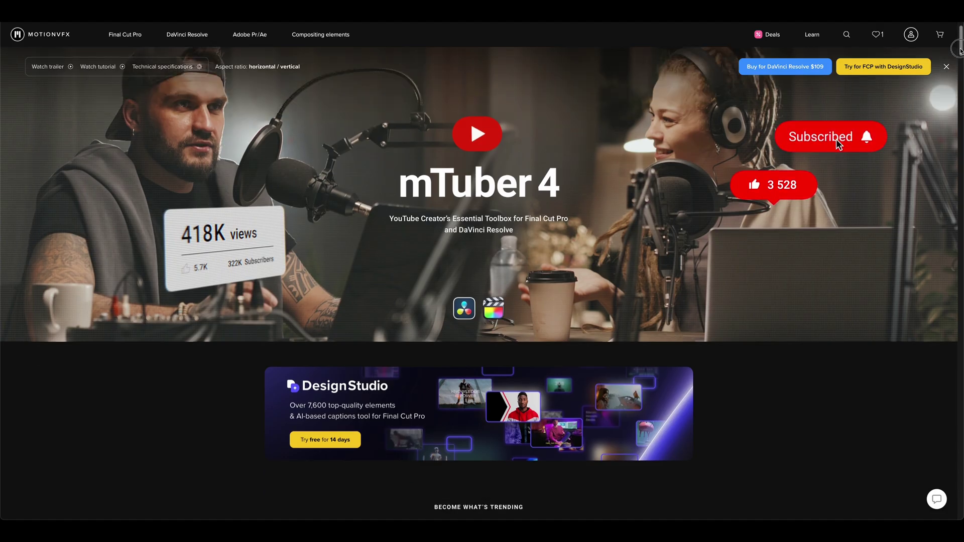
# Scroll the mTuber 4 page down to the social-media element previews and Typography section.
pyautogui.moveTo(960, 201); pyautogui.dragTo(961, 261)
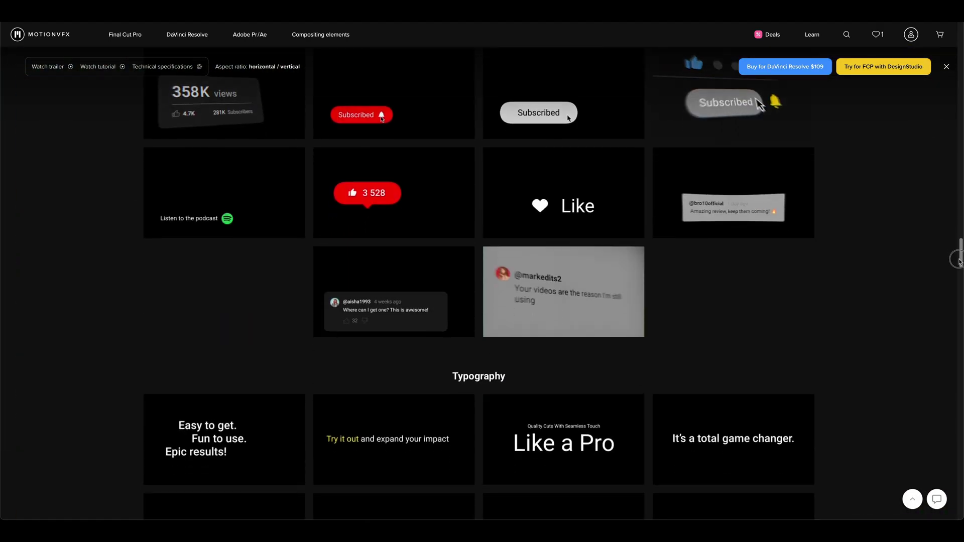